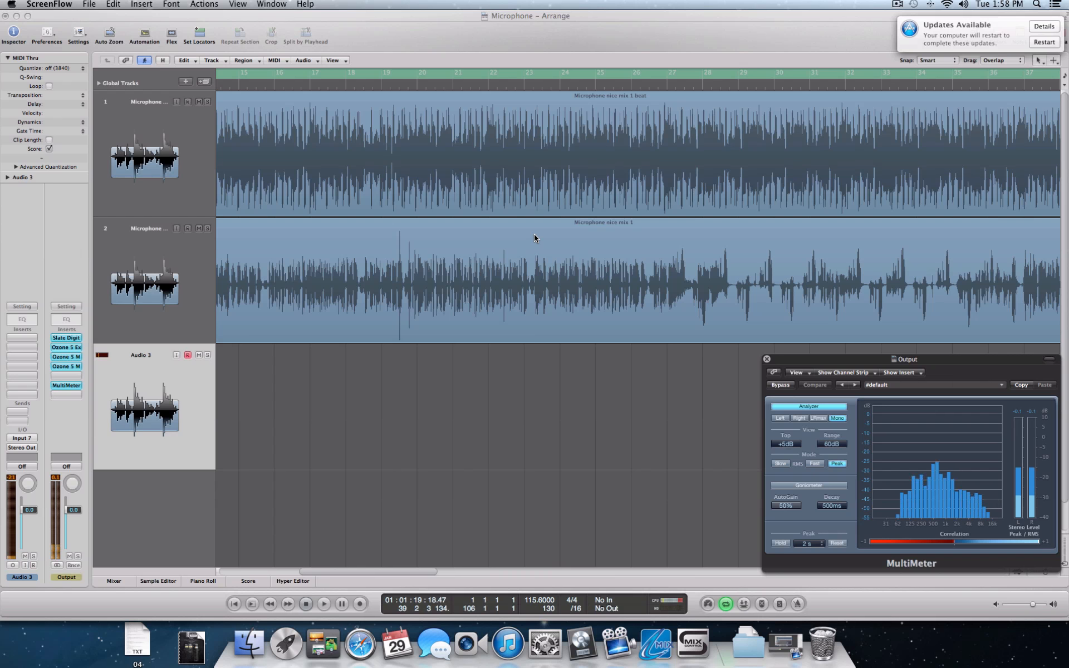
Step: Show the mixer below the arrangement and select the "Microphone nice mix 1 beat" track
{"action": "left_click", "coordinate": [117, 586]}
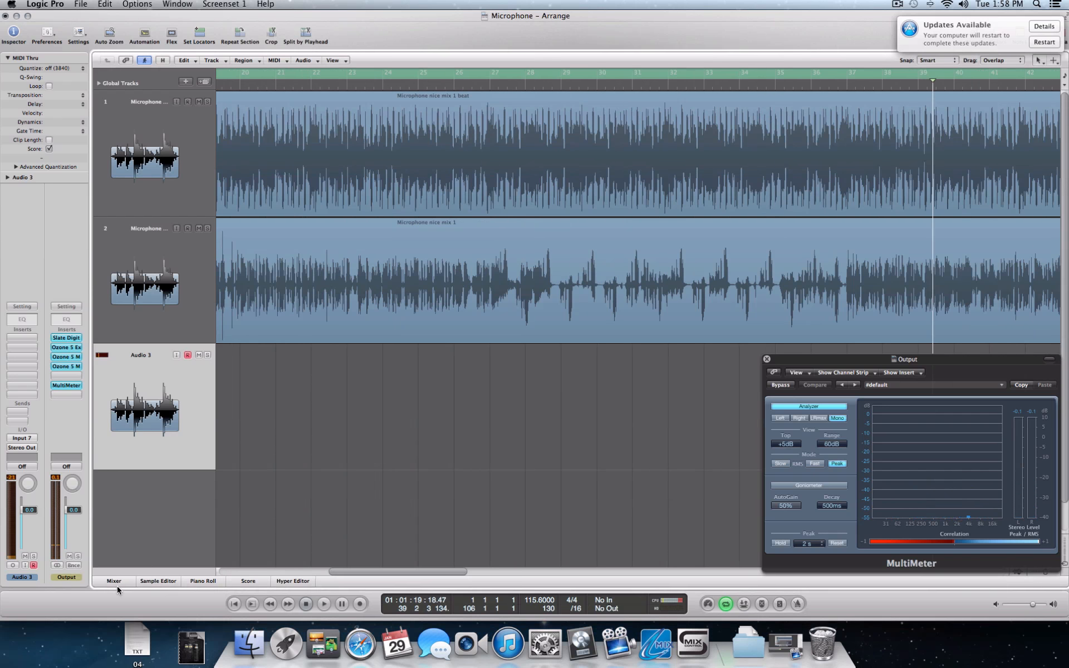
{"action": "left_click", "coordinate": [118, 582]}
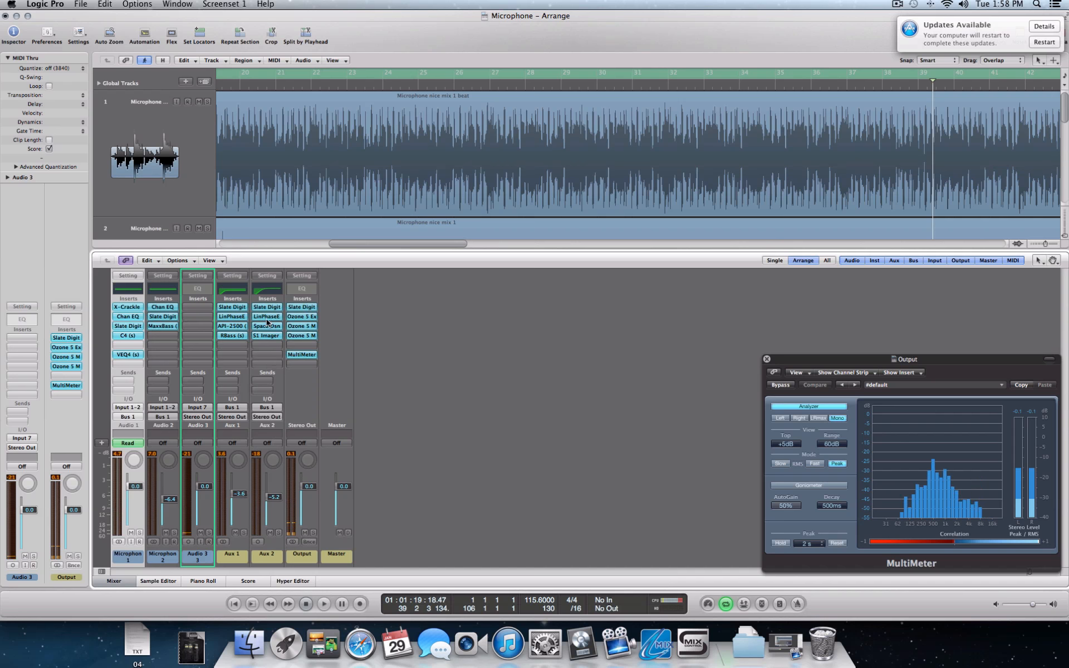
{"action": "left_click", "coordinate": [160, 190]}
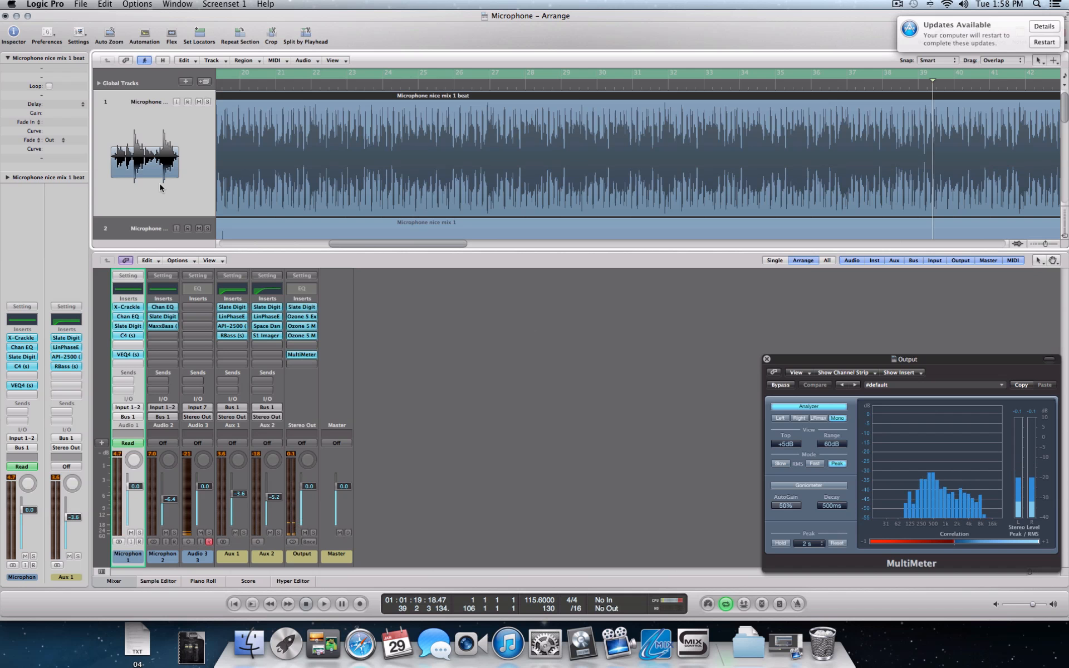
Step: Examine the X-Crackle and Channel EQ plug-in settings on the beat track, closing each one after viewing
{"action": "left_click", "coordinate": [133, 307]}
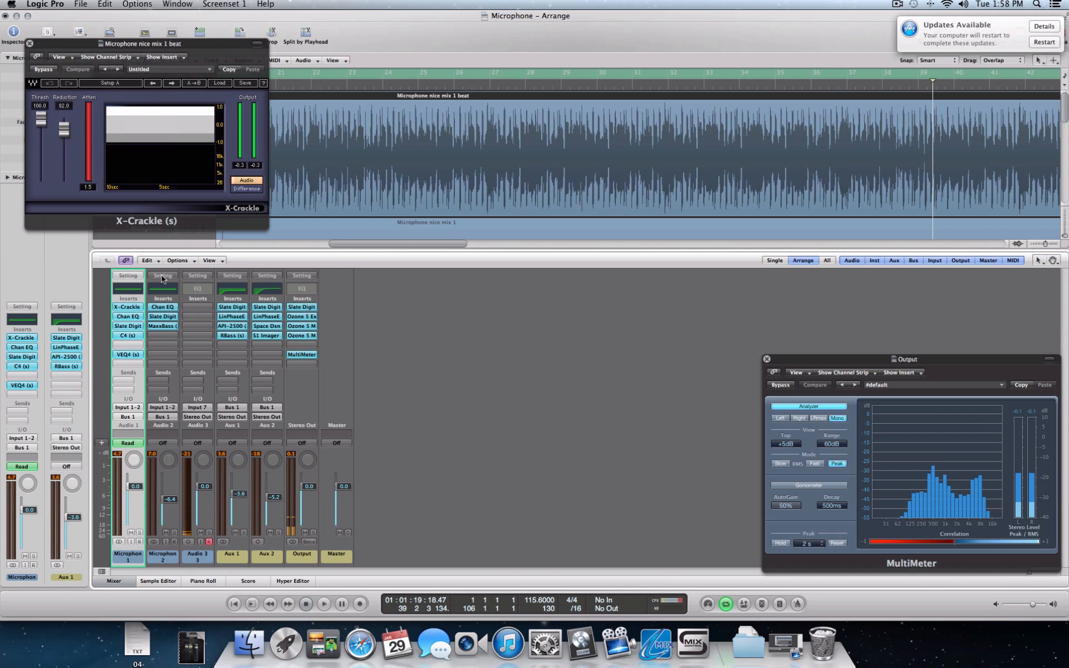
{"action": "left_click", "coordinate": [30, 43]}
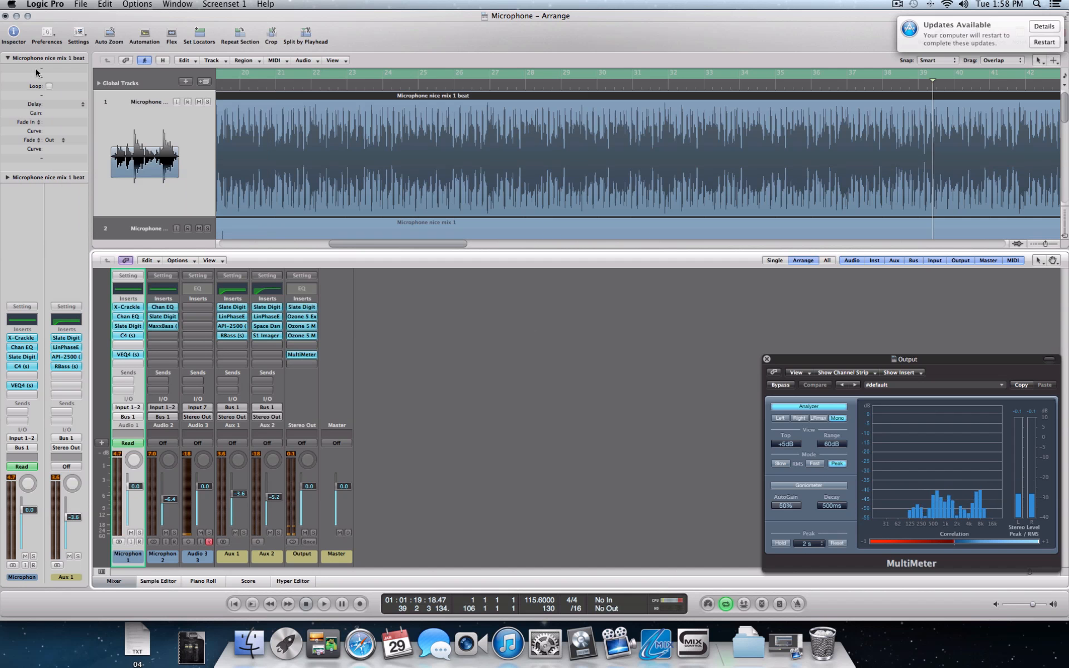
{"action": "left_click", "coordinate": [128, 316]}
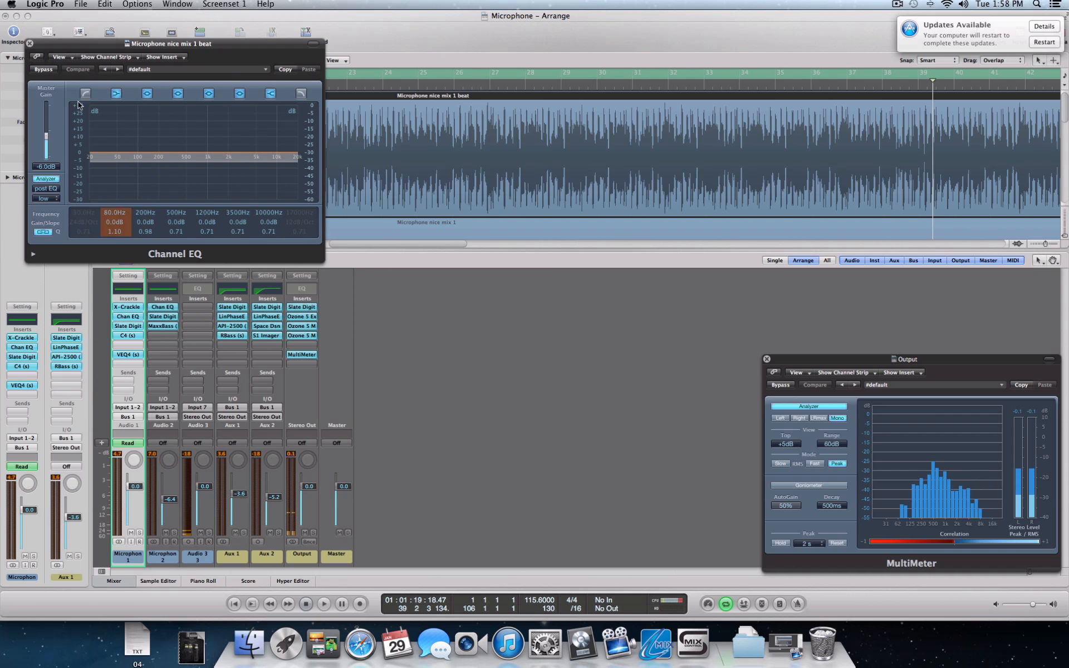
{"action": "left_click", "coordinate": [30, 44]}
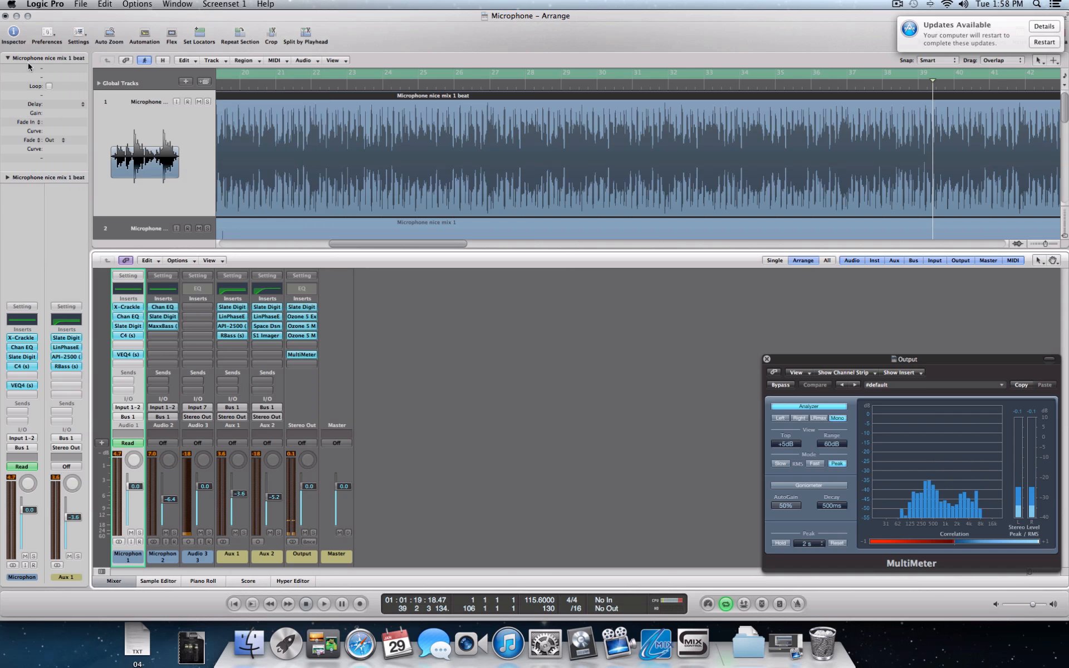
Step: Examine the Slate Digital Virtual Channel, C4 and VEQ4 plug-in settings on the beat track, closing each one after viewing
{"action": "left_click", "coordinate": [133, 326]}
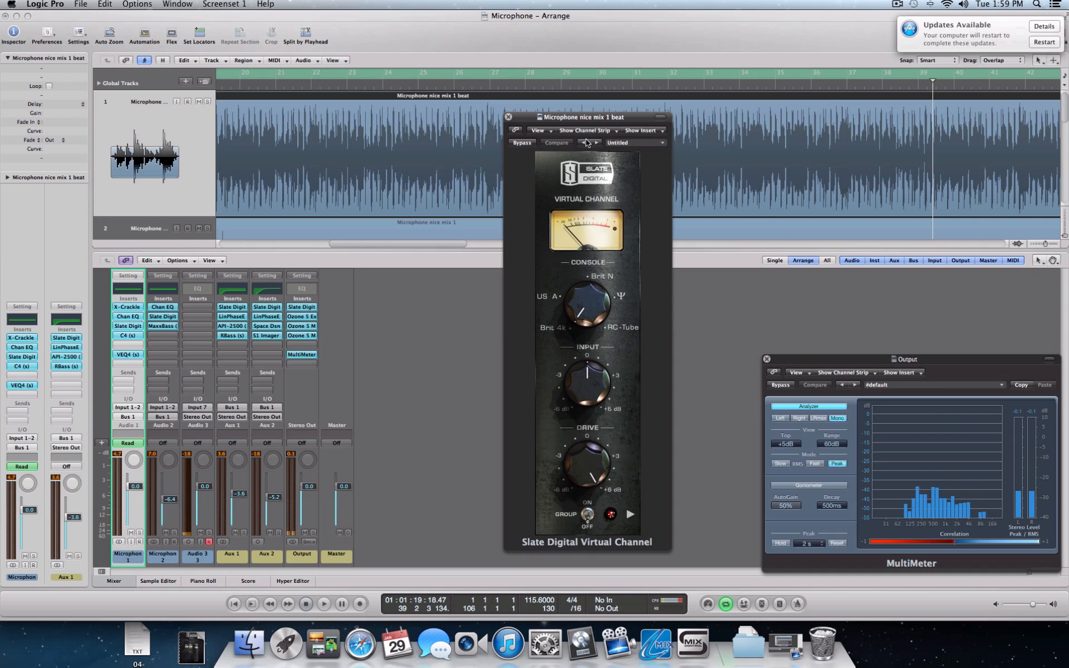
{"action": "left_click", "coordinate": [508, 118]}
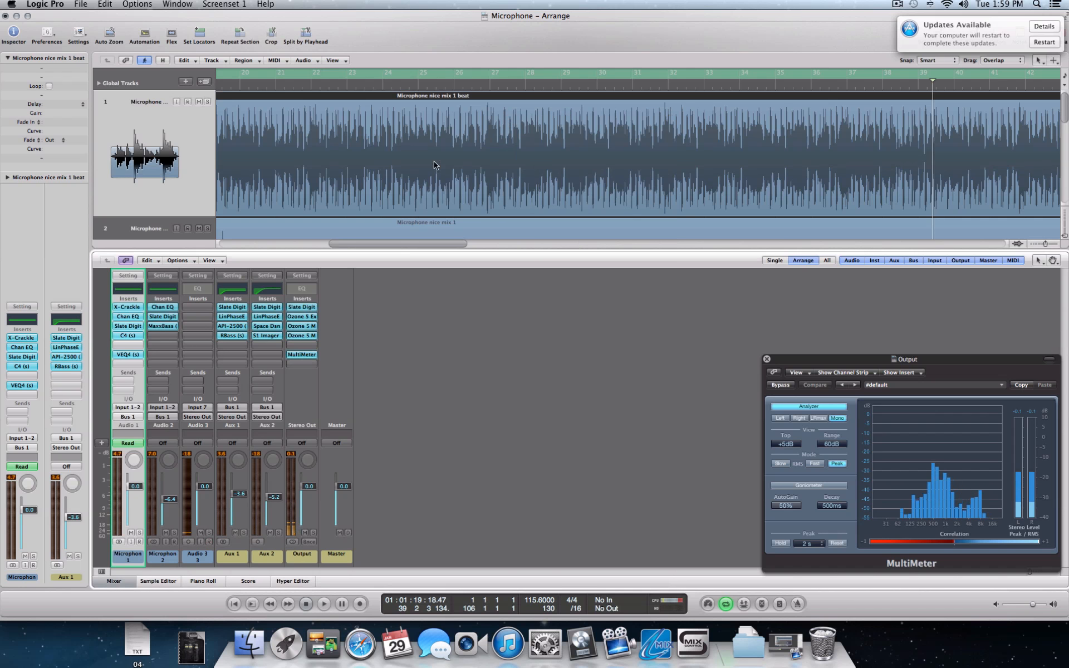
{"action": "left_click", "coordinate": [127, 335]}
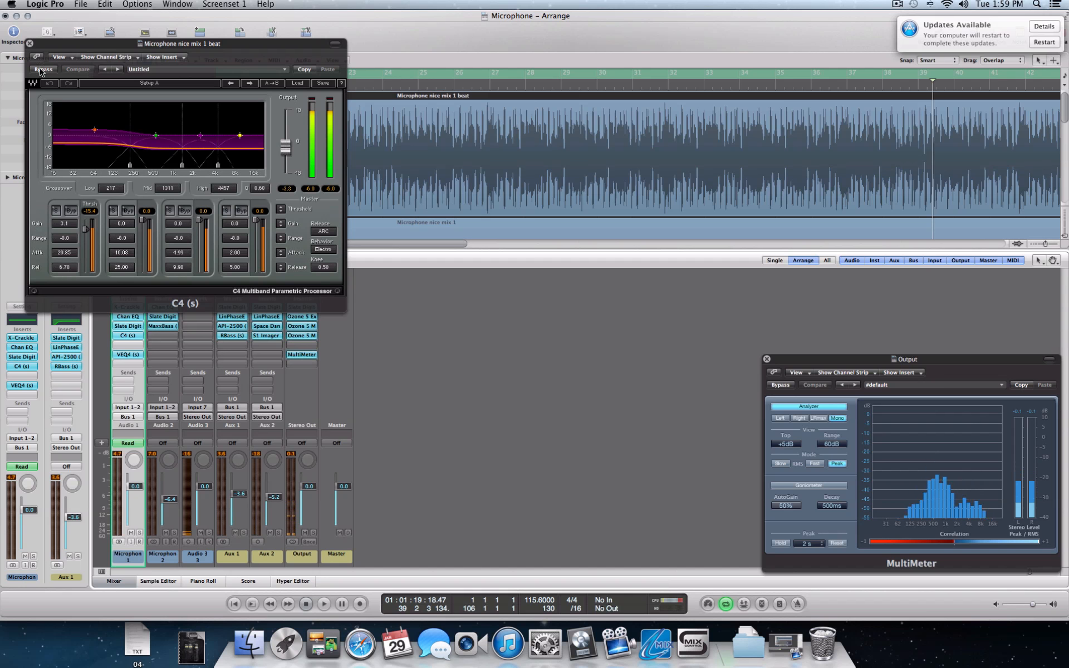
{"action": "left_click", "coordinate": [29, 43]}
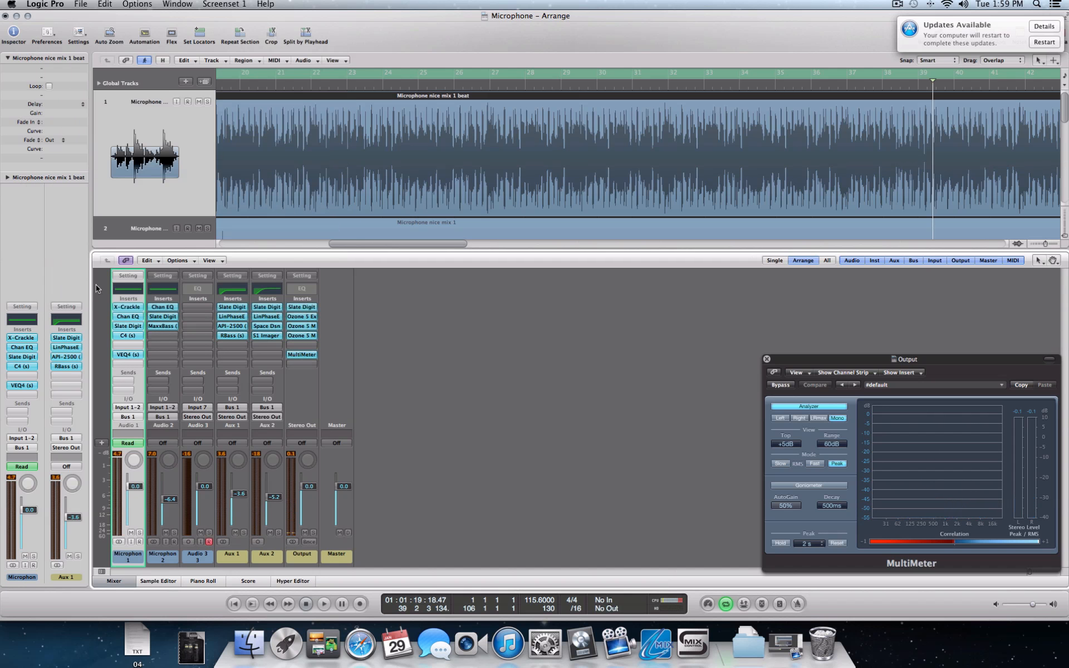
{"action": "left_click", "coordinate": [26, 384]}
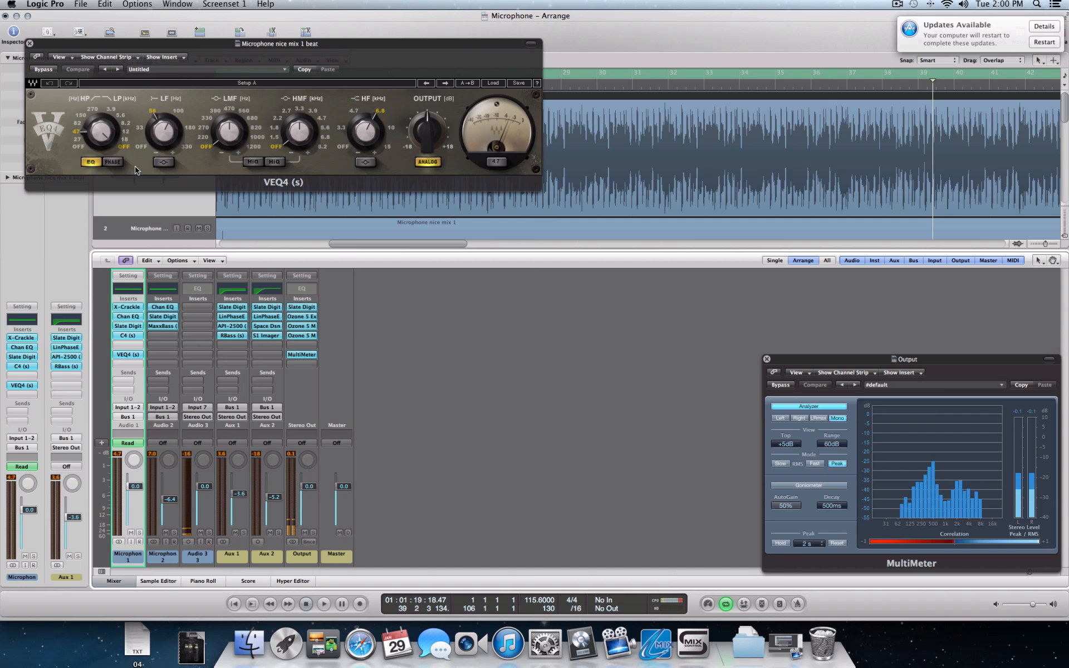
{"action": "left_click", "coordinate": [30, 44]}
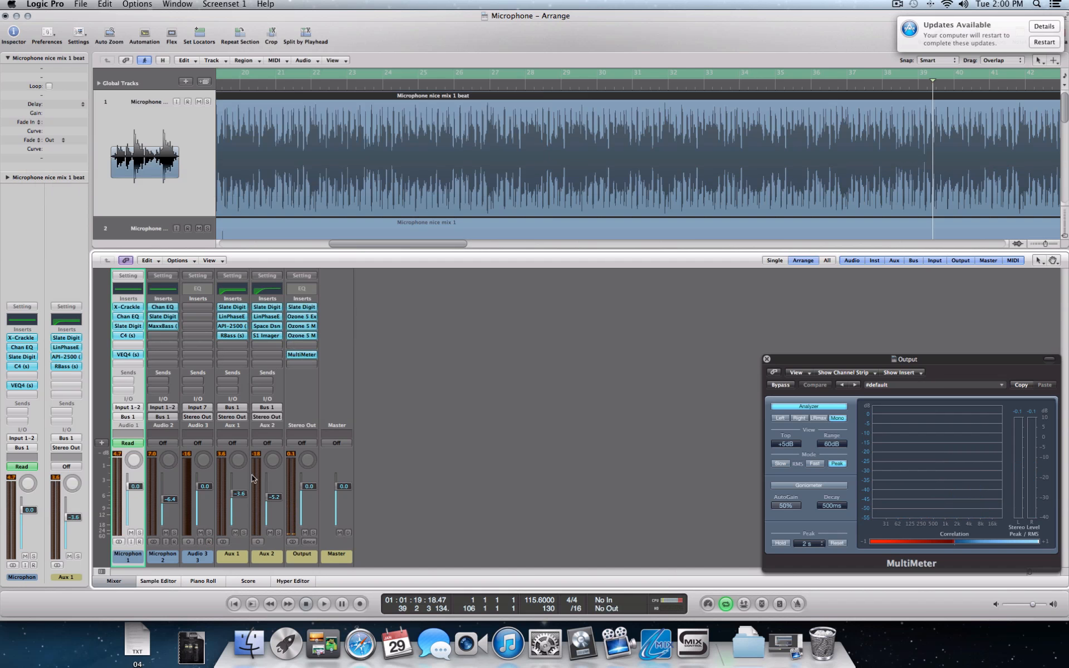
Step: Select the "Microphone nice mix 1" channel and examine its Channel EQ, Slate Digital Virtual Channel and MaxxBass settings
{"action": "left_click", "coordinate": [159, 559]}
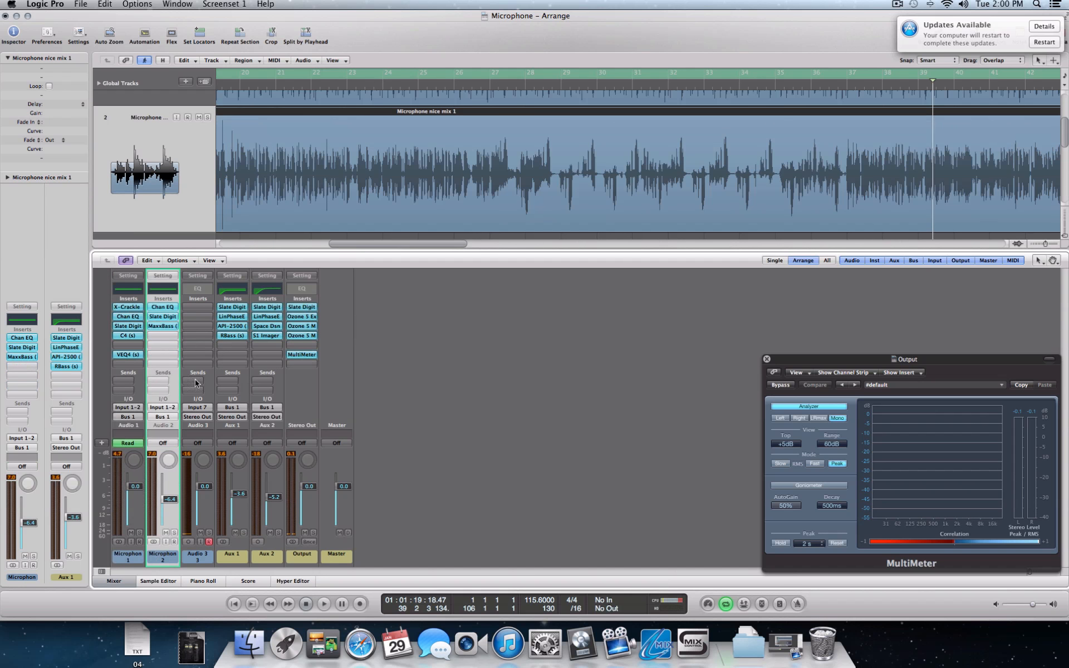
{"action": "left_click", "coordinate": [170, 309]}
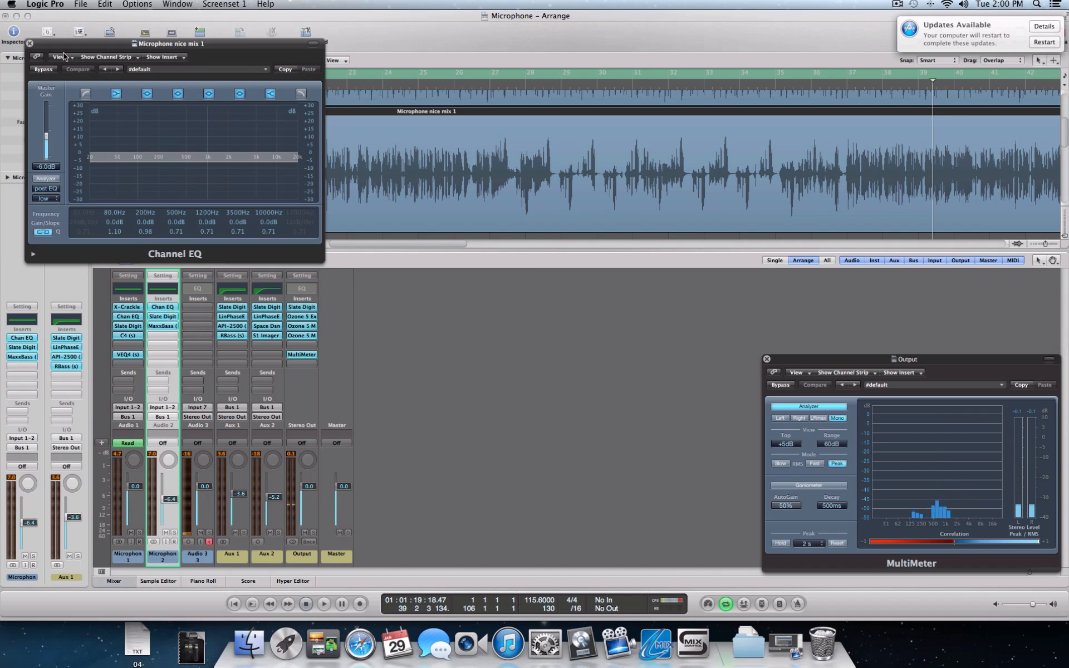
{"action": "left_click", "coordinate": [29, 43]}
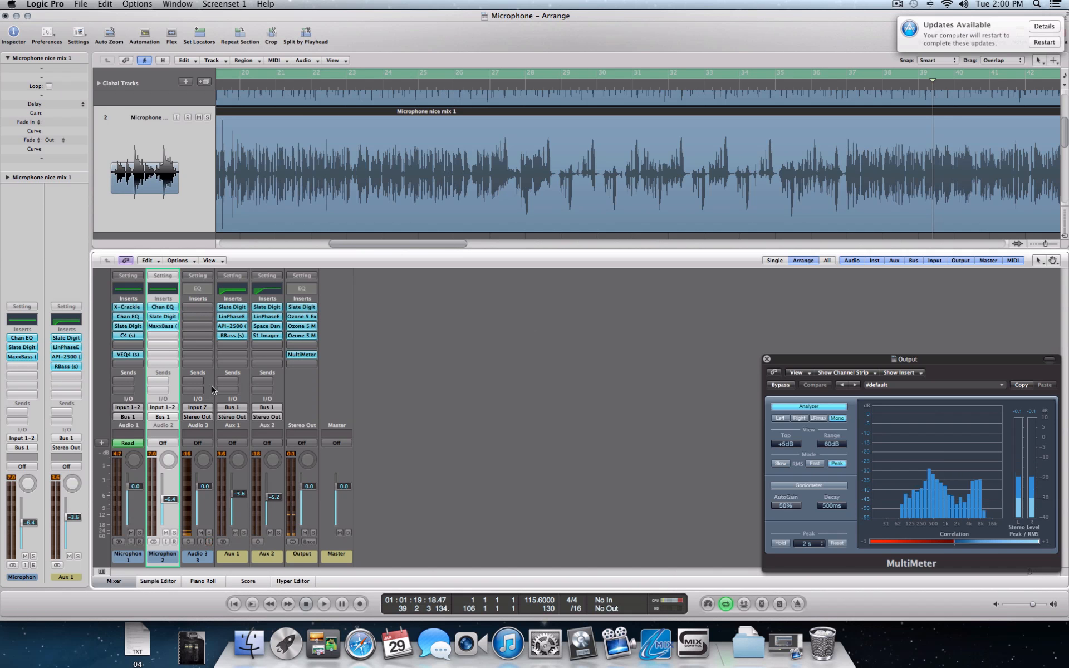
{"action": "left_click", "coordinate": [162, 318]}
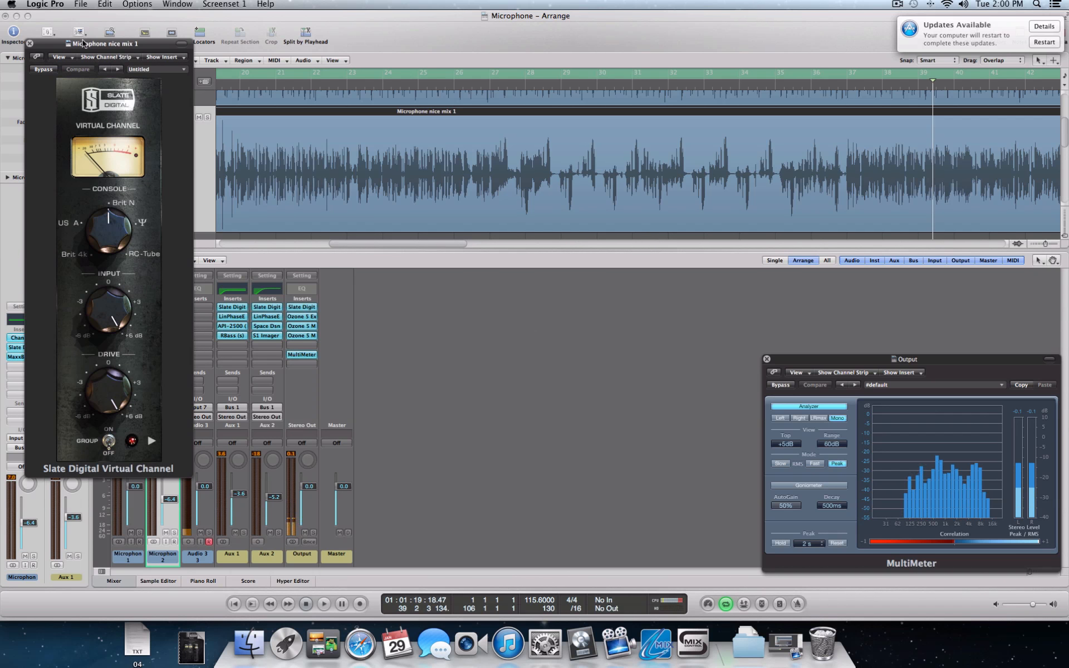
{"action": "left_click_drag", "start_coordinate": [85, 44], "coordinate": [351, 62]}
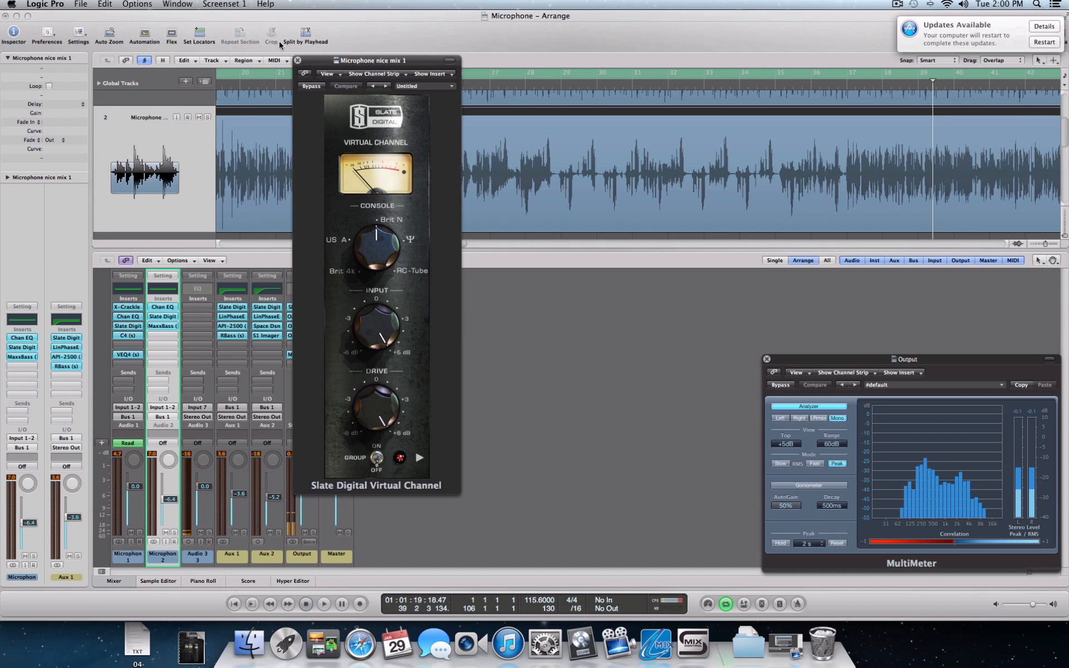
{"action": "left_click", "coordinate": [298, 60]}
{"action": "key", "text": "ctrl+Up"}
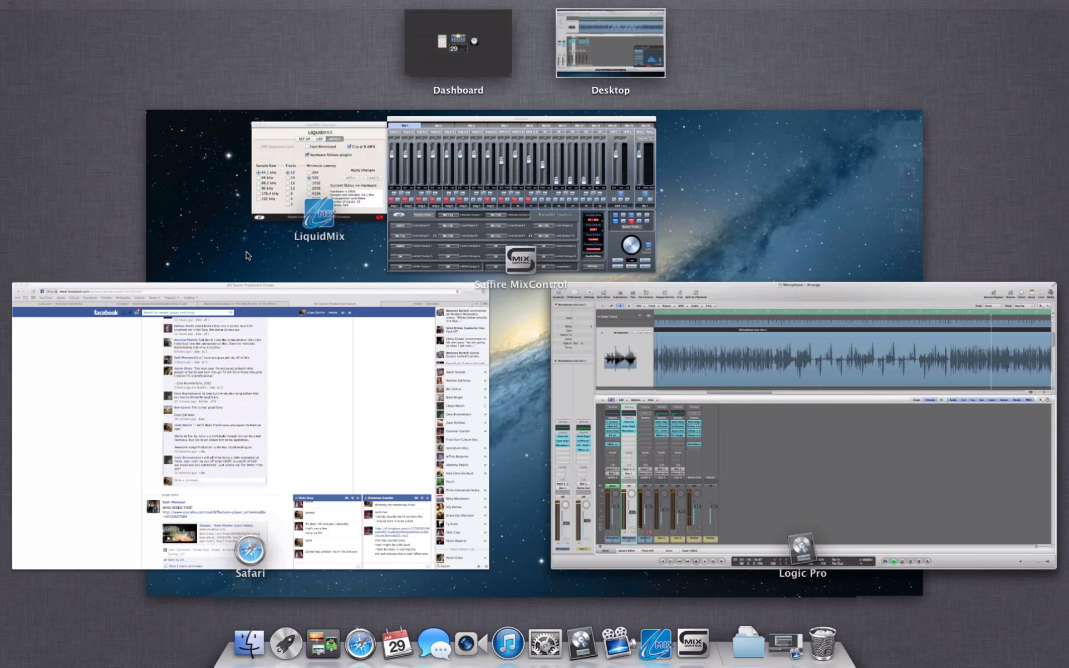
{"action": "left_click", "coordinate": [731, 392]}
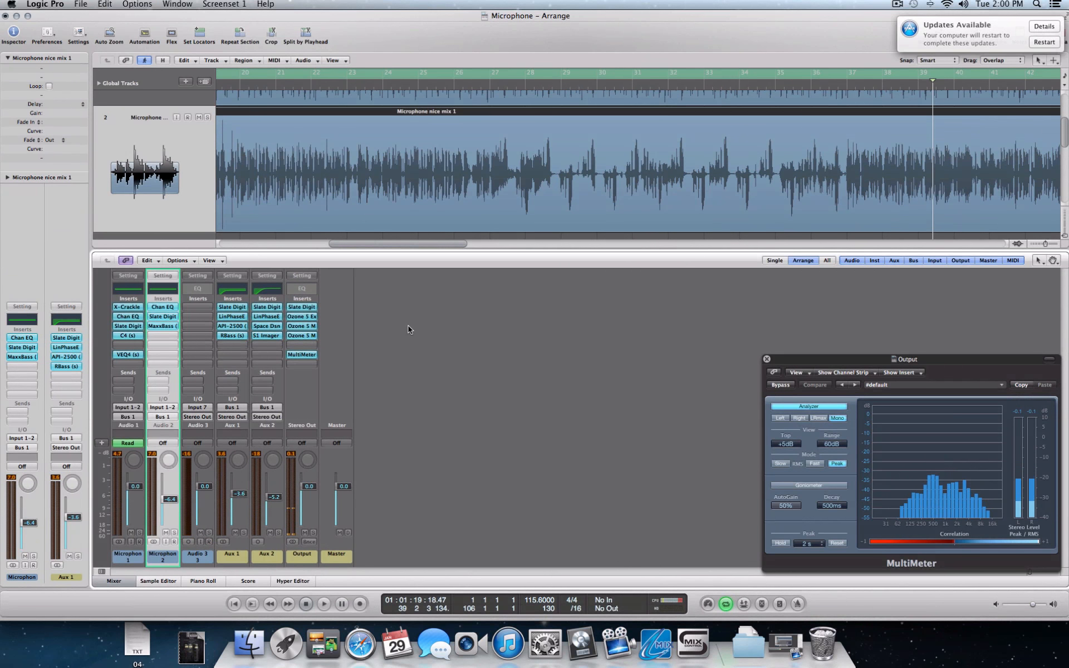
{"action": "left_click", "coordinate": [165, 325]}
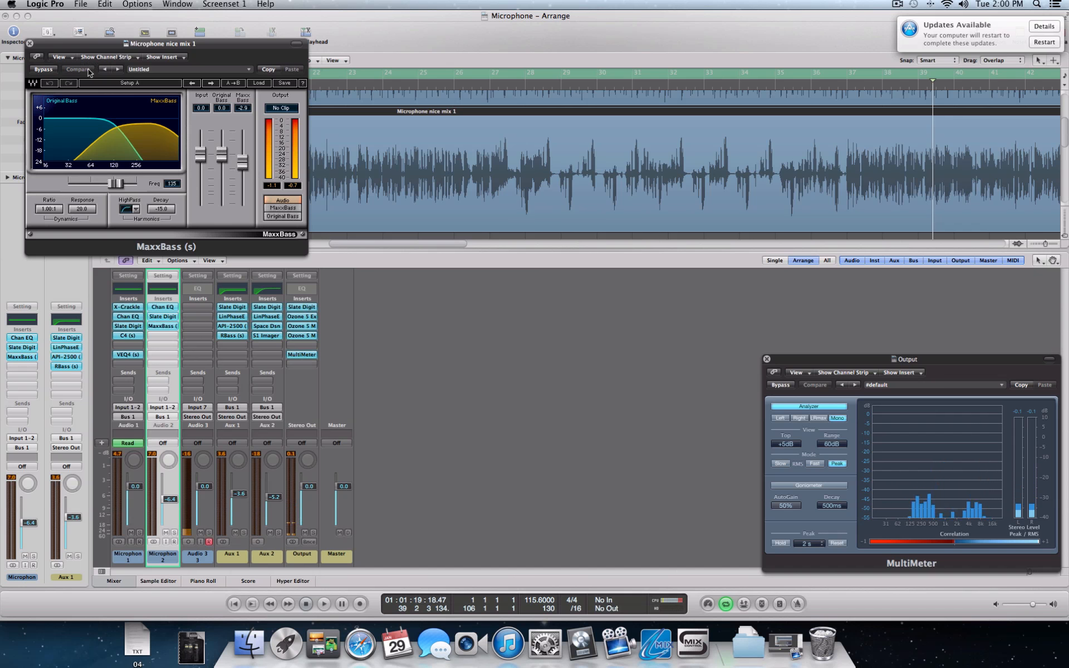
{"action": "left_click", "coordinate": [30, 43]}
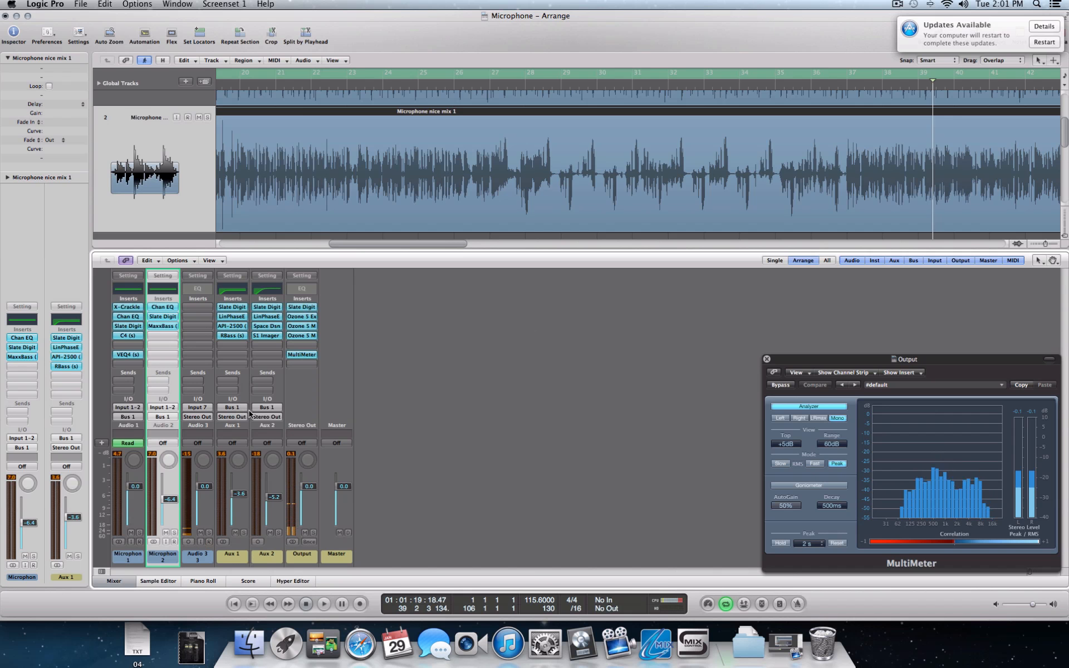
Step: Examine the Slate Digital Virtual Channel and Linear Phase EQ settings on the Aux 1 channel
{"action": "left_click", "coordinate": [229, 307]}
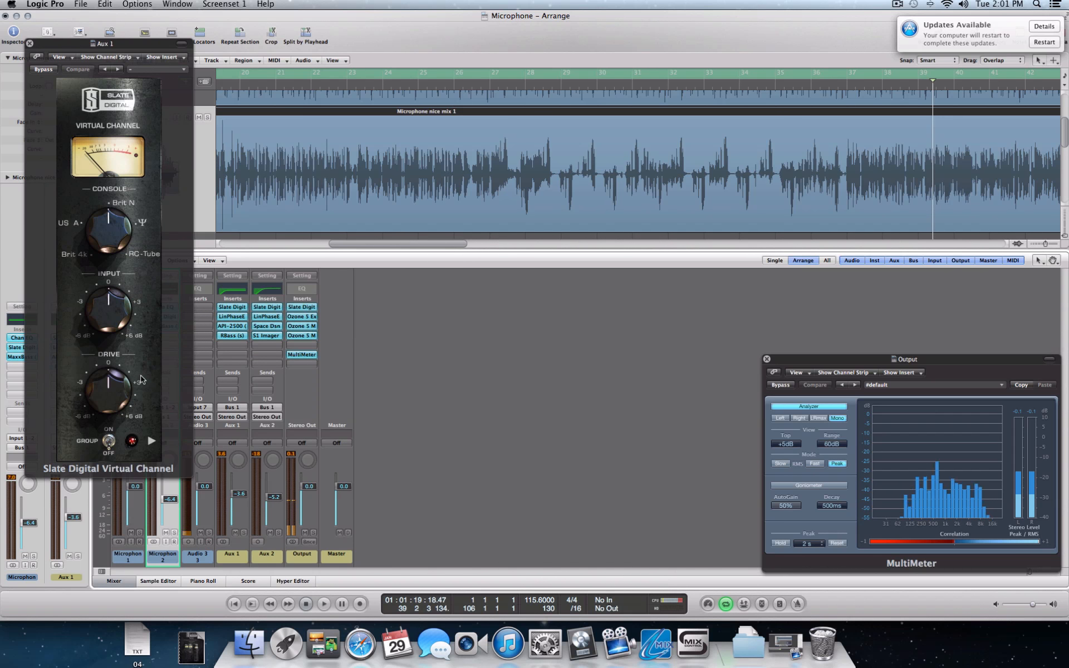
{"action": "left_click", "coordinate": [30, 43]}
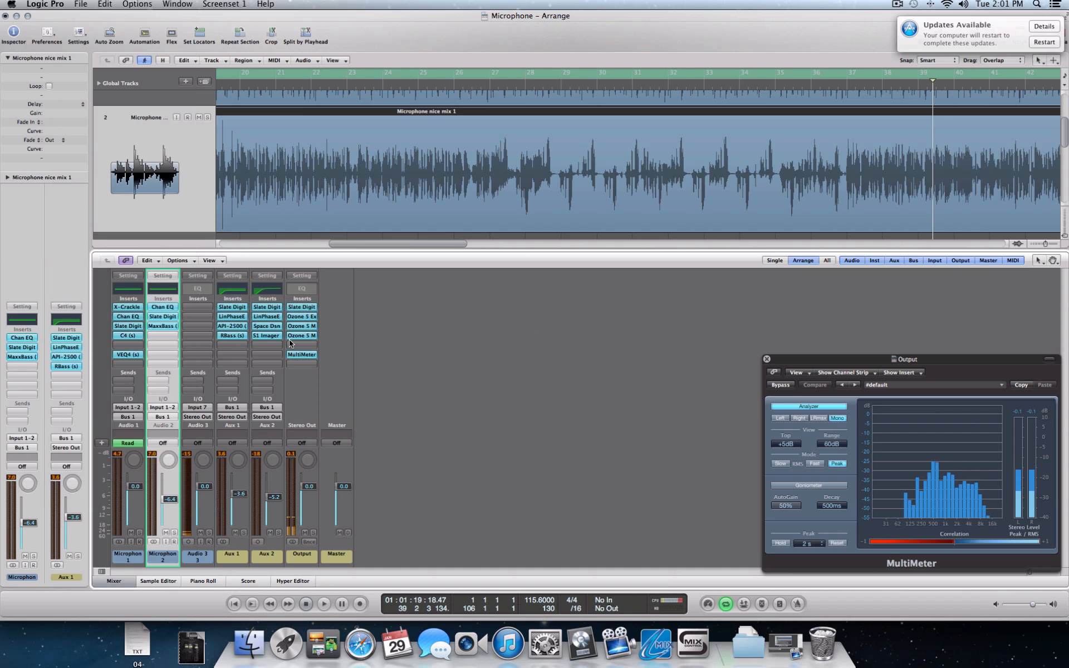
{"action": "left_click", "coordinate": [242, 317]}
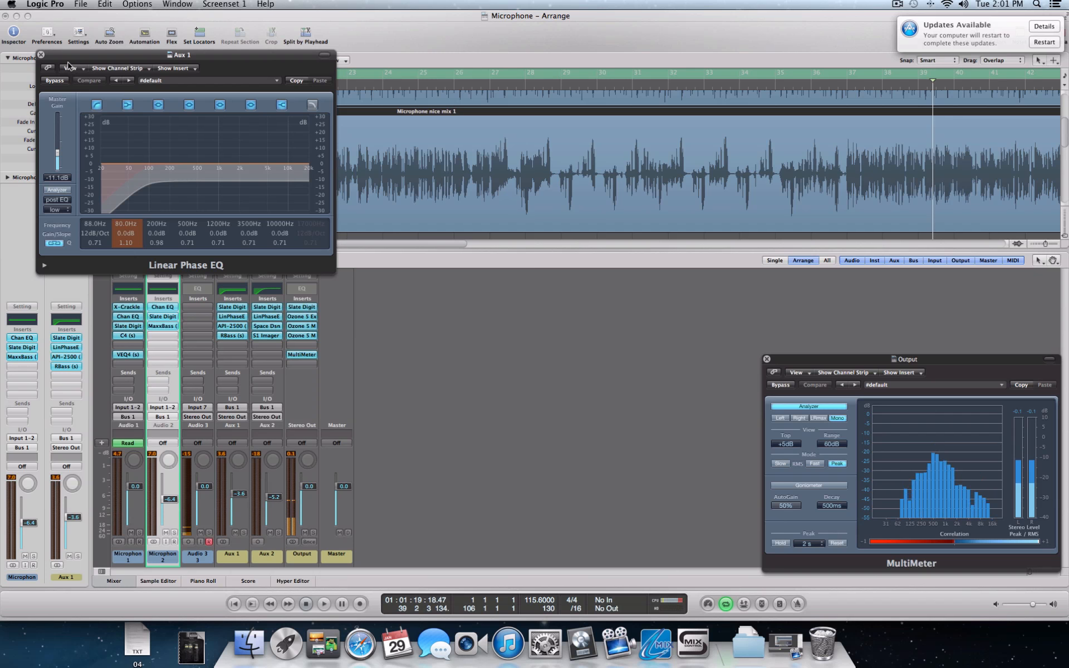
{"action": "left_click", "coordinate": [40, 55]}
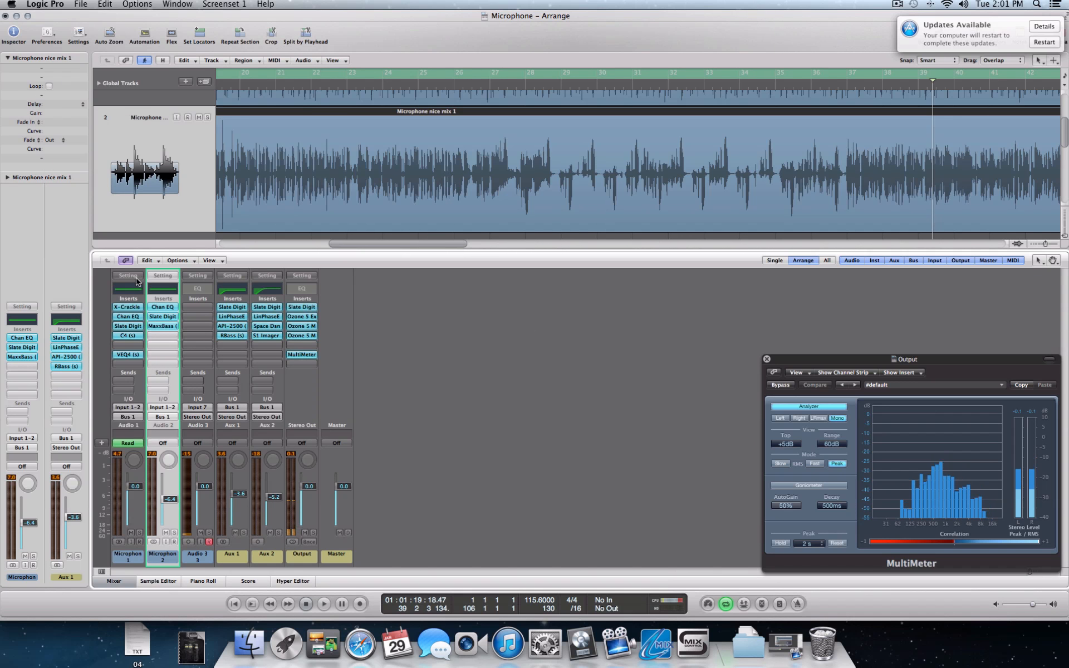
Step: Review the API-2500 compressor on Aux 1, nudge its Release control slightly, and close the plug-in
{"action": "left_click", "coordinate": [232, 326]}
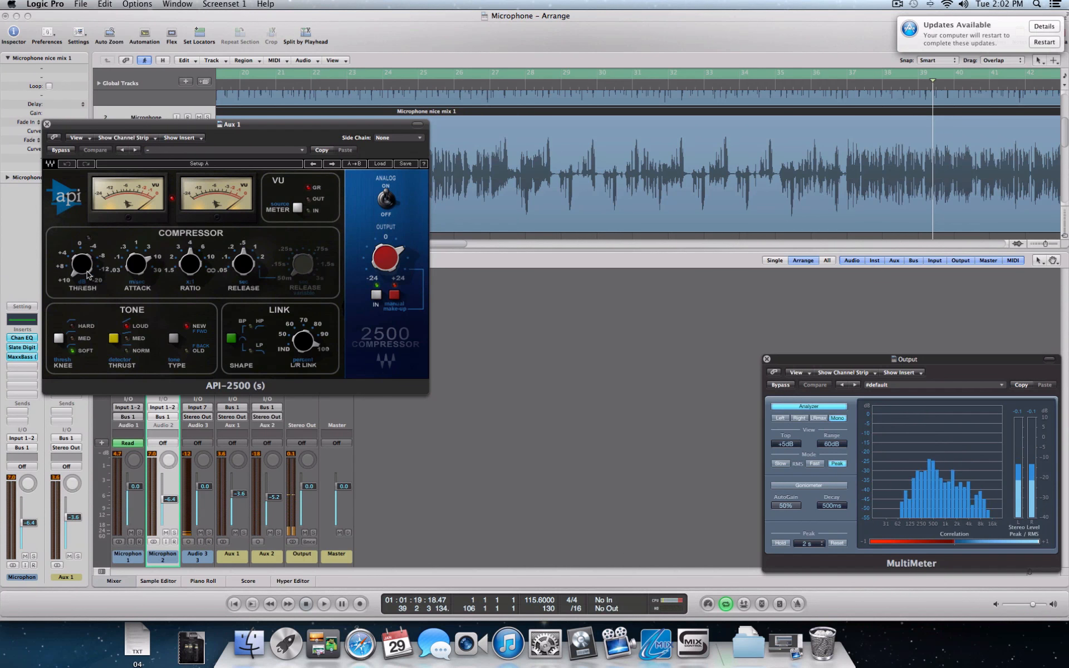
{"action": "mouse_move", "coordinate": [131, 272]}
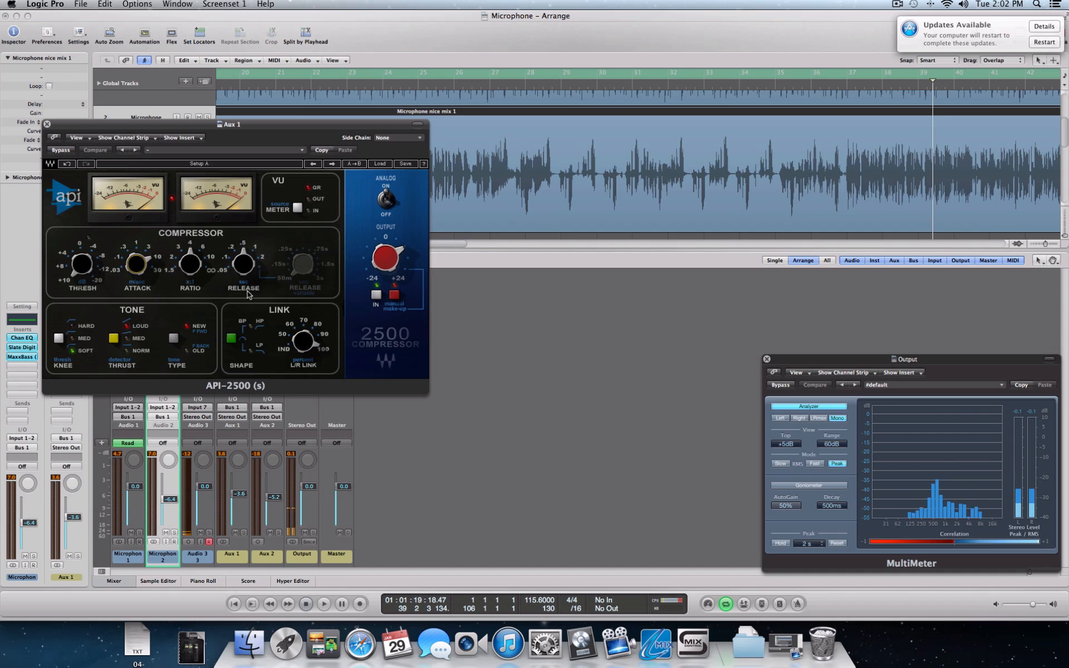
{"action": "left_click_drag", "start_coordinate": [243, 264], "coordinate": [243, 266]}
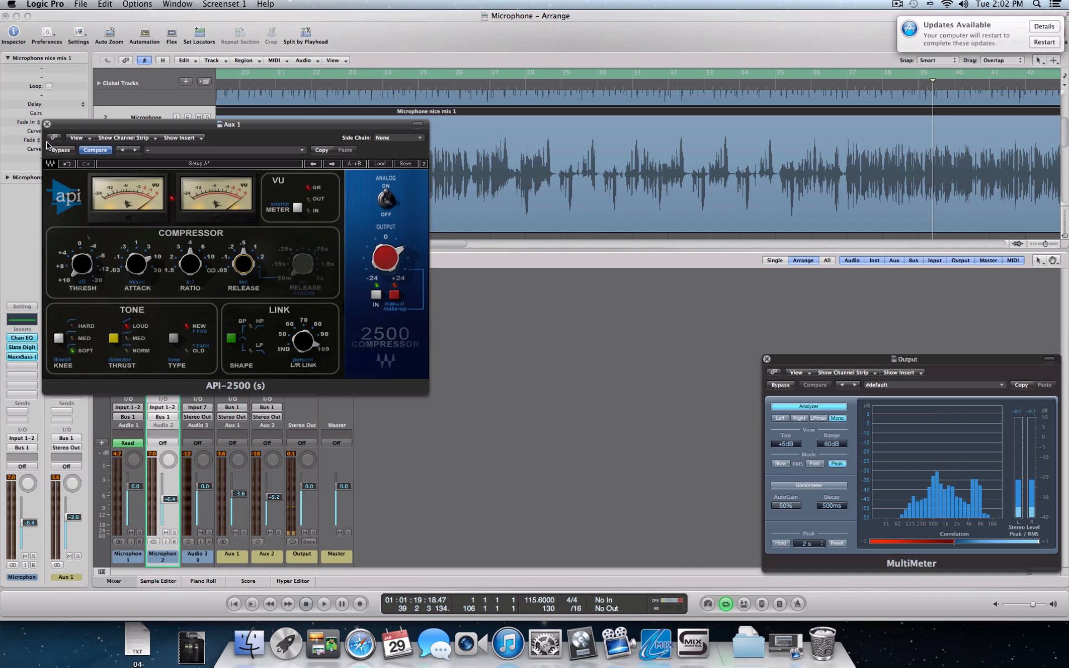
{"action": "left_click", "coordinate": [47, 123]}
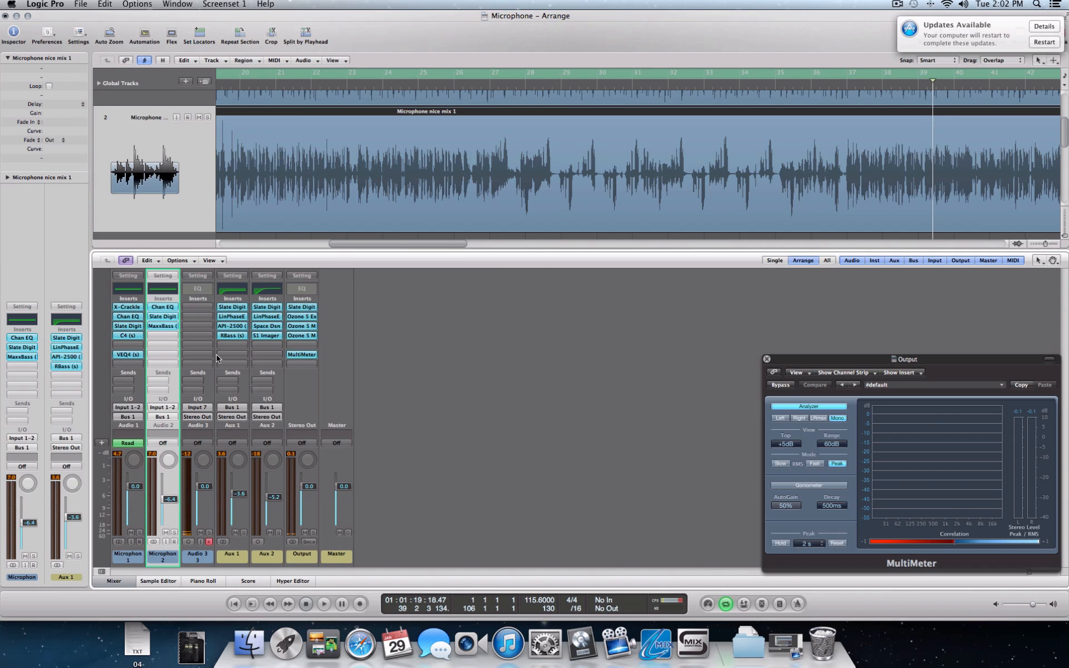
Step: Examine the RBass plug-in settings on Aux 1 and select the Aux 2 channel strip
{"action": "left_click", "coordinate": [241, 337]}
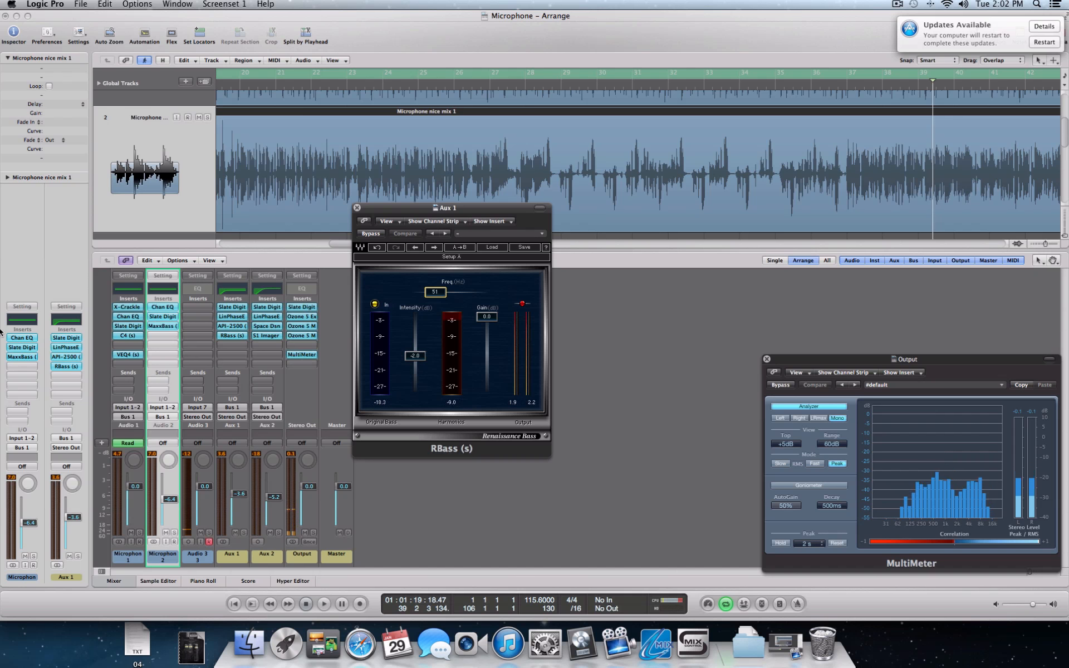
{"action": "left_click", "coordinate": [256, 557]}
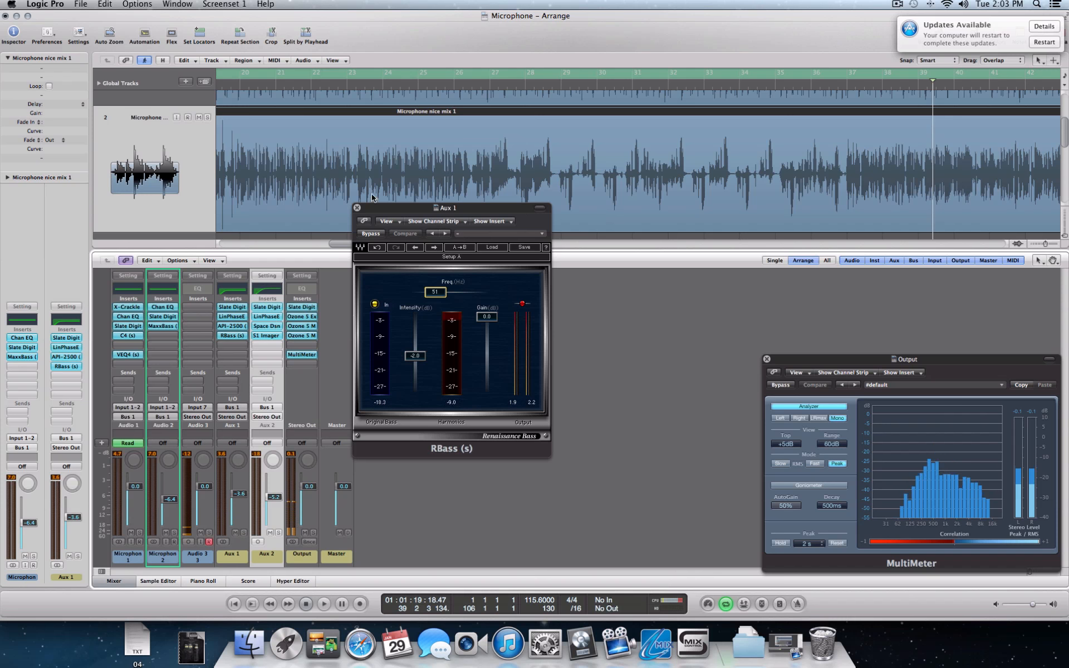
{"action": "left_click", "coordinate": [357, 208]}
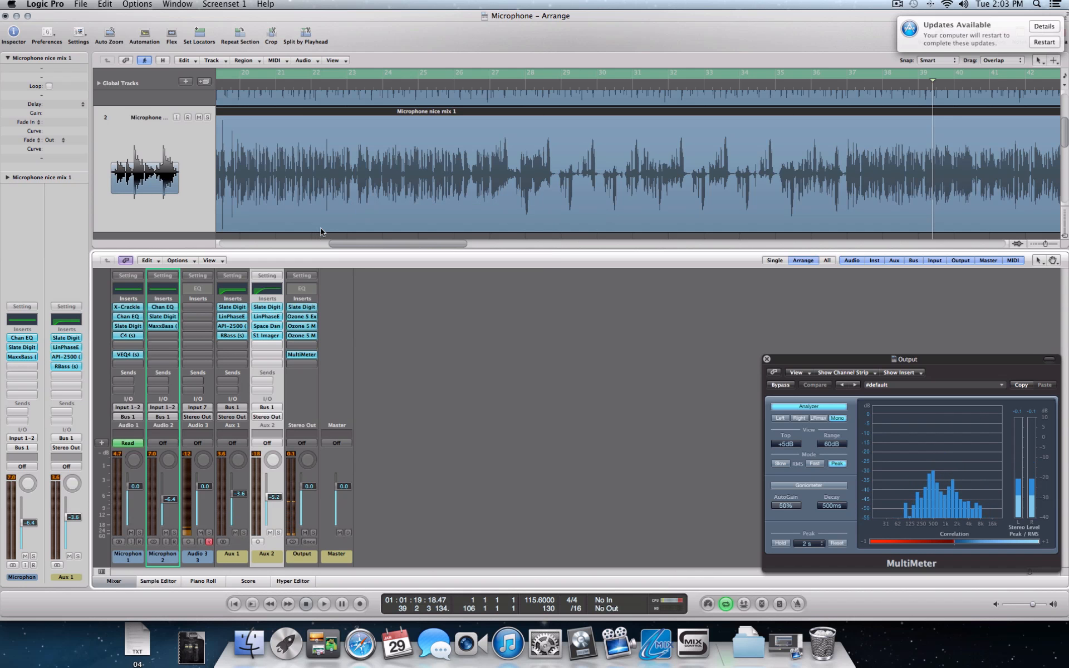
Step: Examine the Slate Digital Virtual Channel settings on Aux 2 and close the plug-in
{"action": "left_click", "coordinate": [273, 308]}
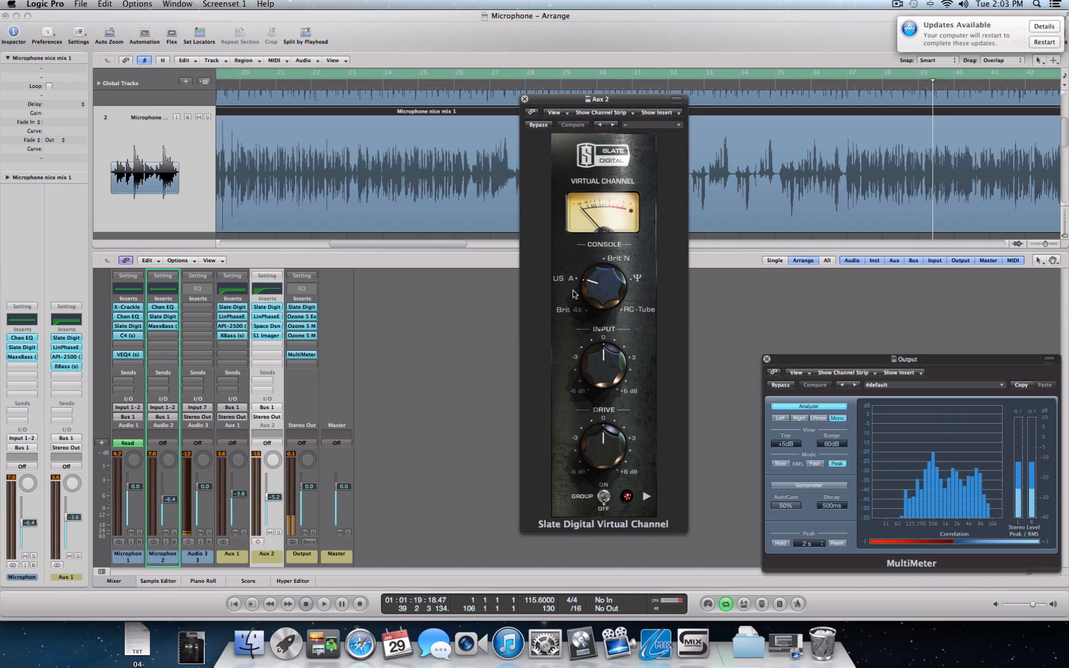
{"action": "left_click", "coordinate": [524, 98]}
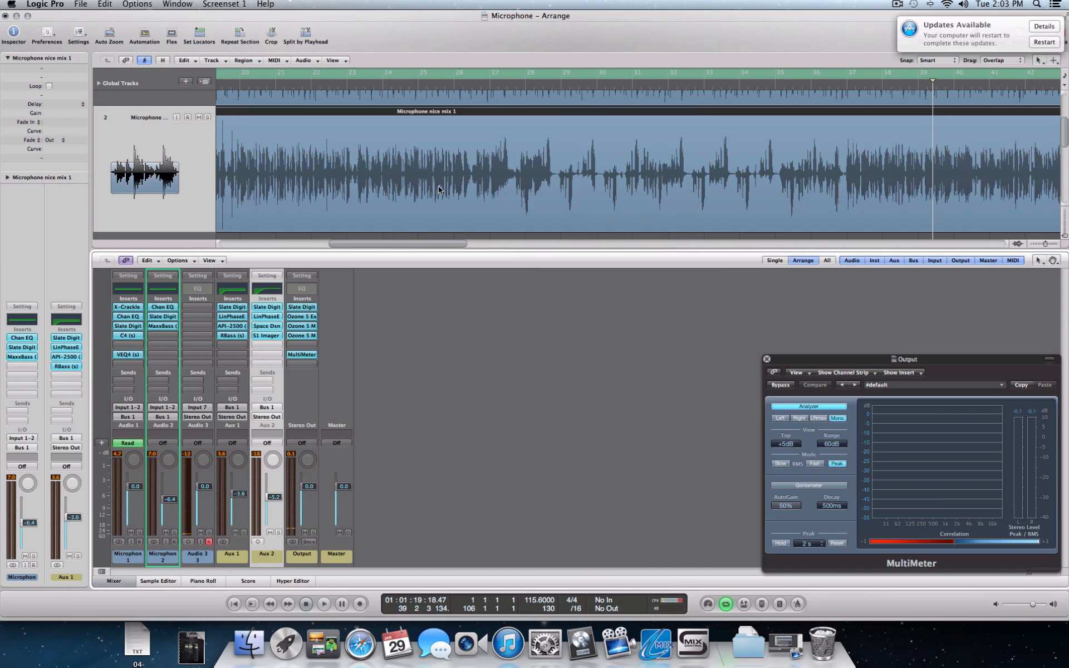
Step: Examine the Linear Phase EQ and Space Designer settings on the Aux 2 channel, closing each plug-in after review
{"action": "left_click", "coordinate": [270, 321]}
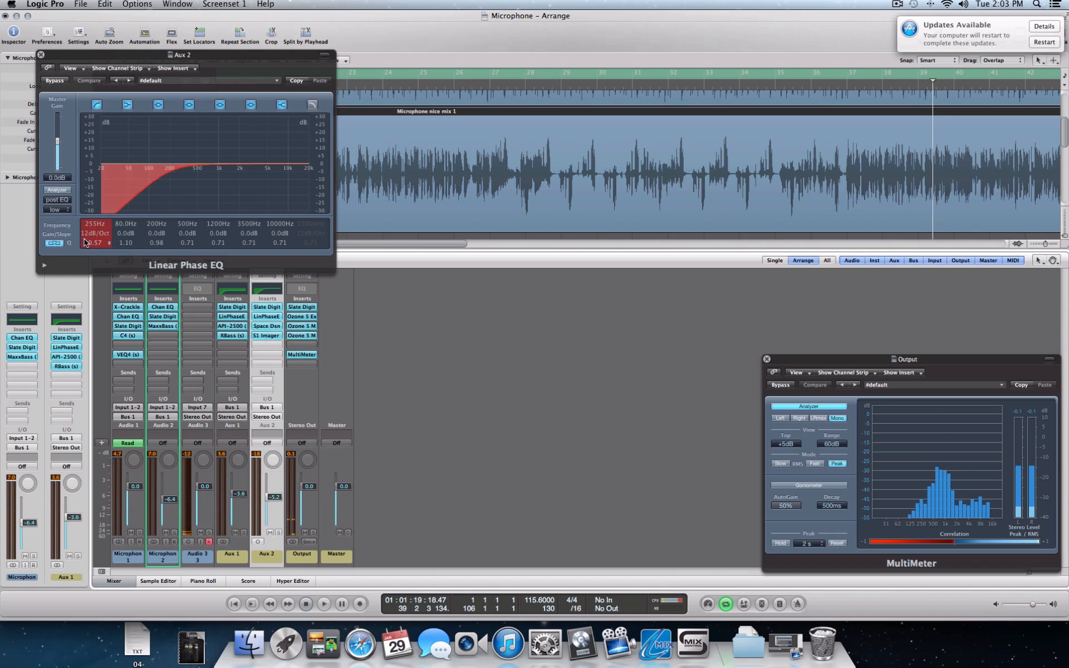
{"action": "left_click", "coordinate": [40, 54]}
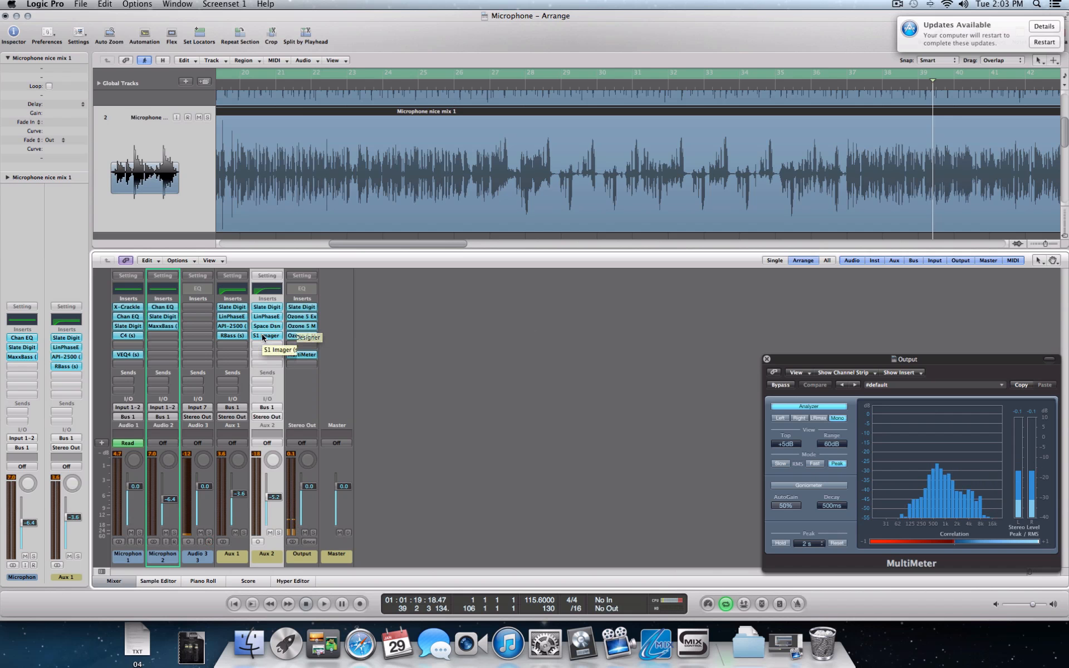
{"action": "left_click", "coordinate": [269, 326]}
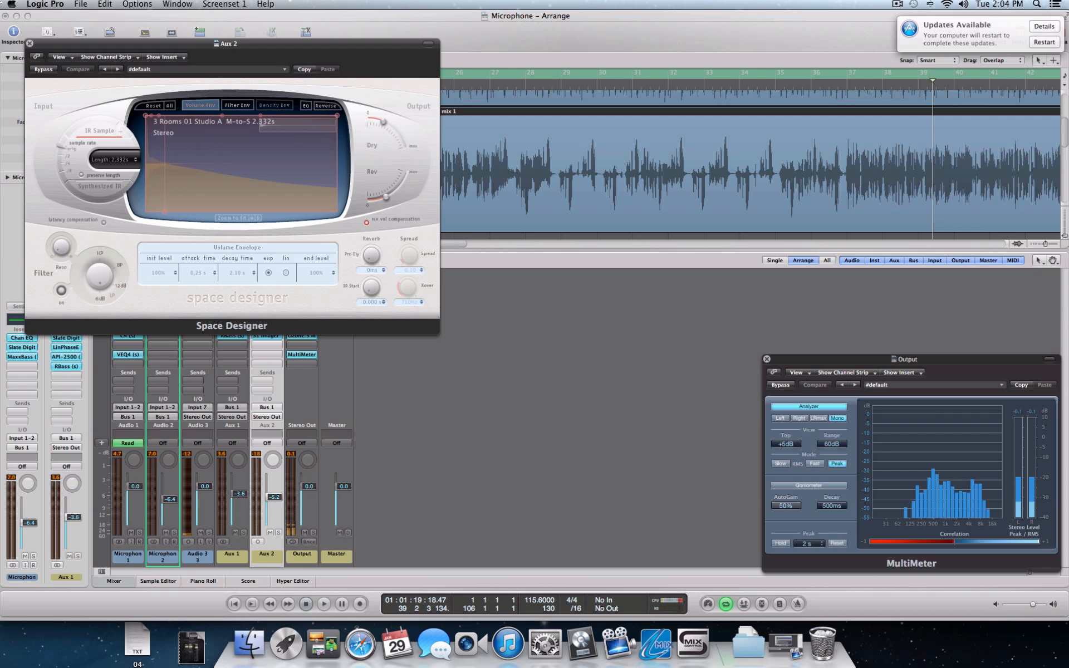
{"action": "left_click", "coordinate": [30, 43]}
Step: Examine the S1 Imager settings on Aux 2 and close the plug-in
{"action": "scroll", "coordinate": [162, 138], "scroll_direction": "up", "scroll_amount": 5}
{"action": "scroll", "coordinate": [162, 138], "scroll_direction": "right", "scroll_amount": 6}
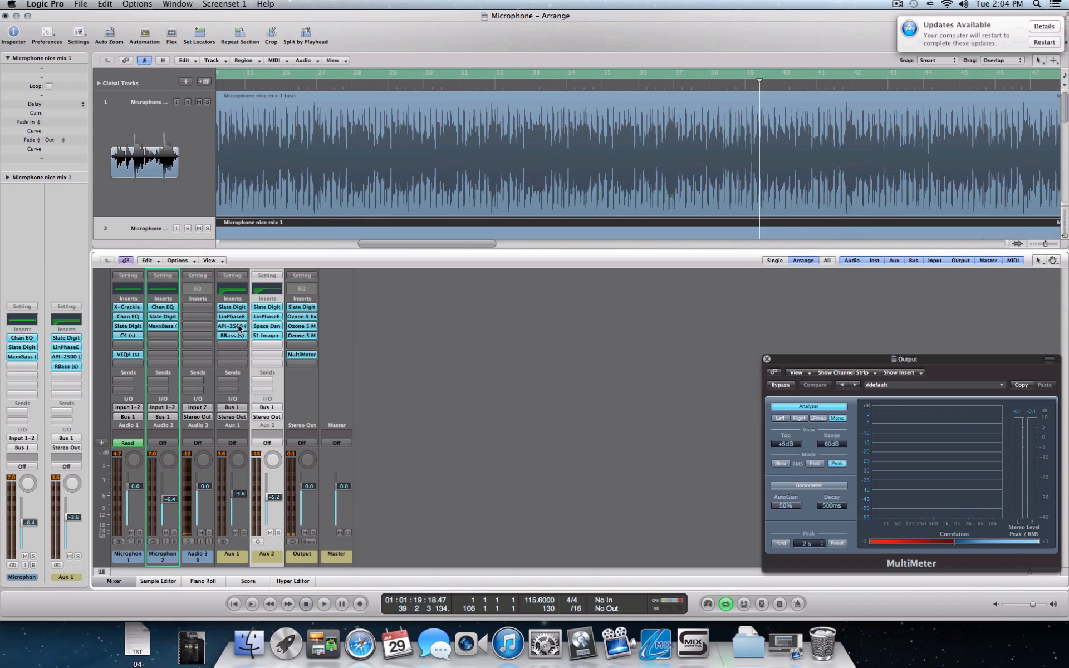
{"action": "double_click", "coordinate": [259, 338]}
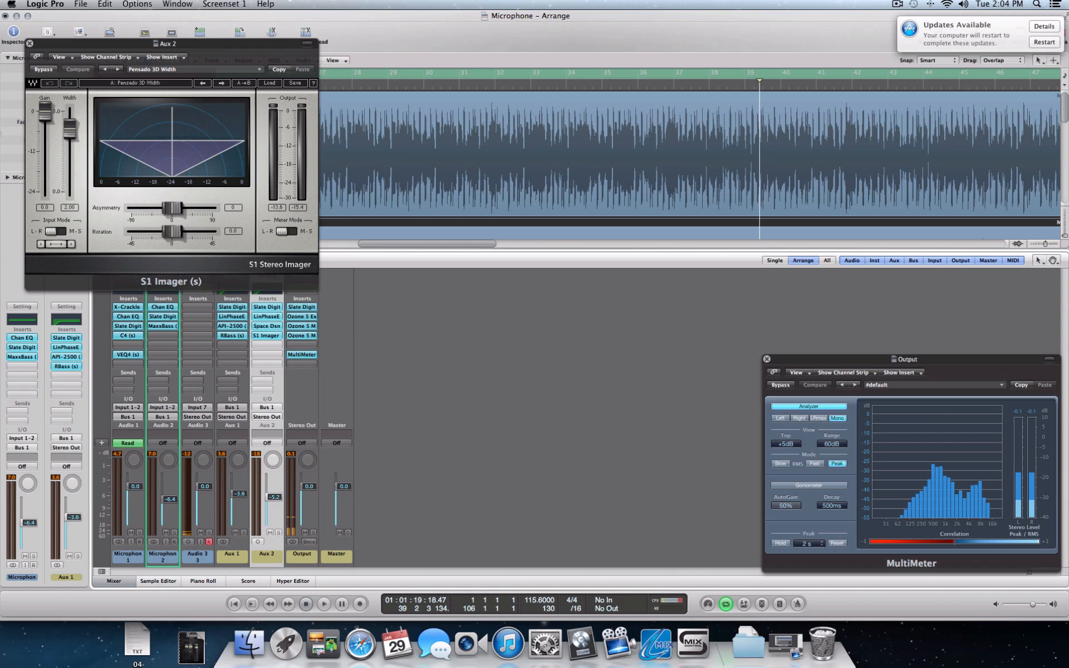
{"action": "left_click", "coordinate": [29, 43]}
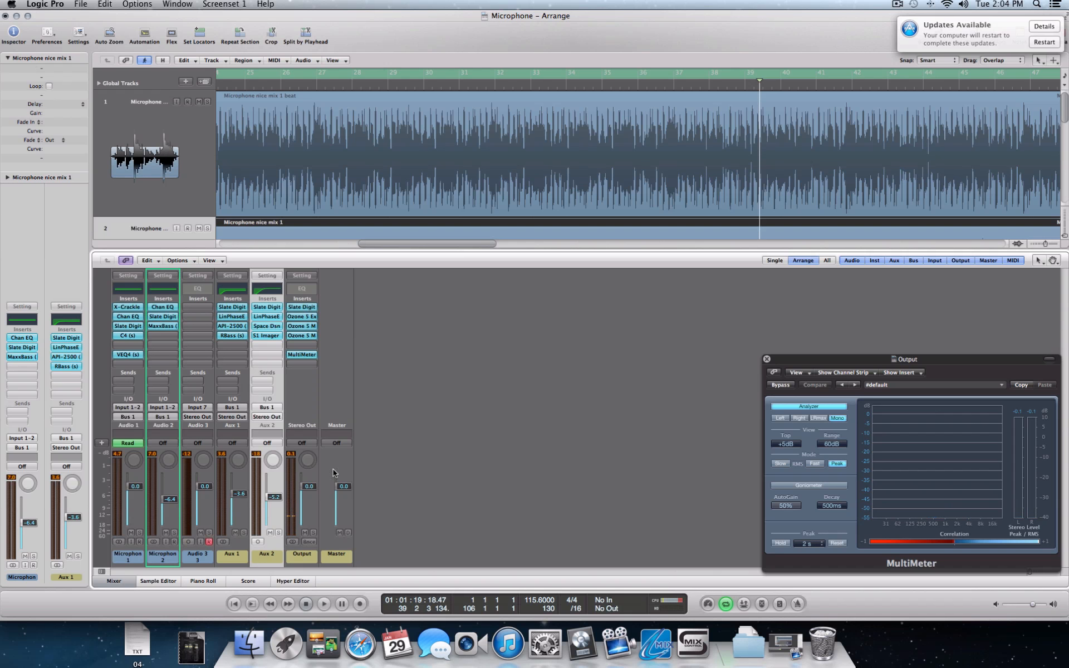
Step: Select the Output channel strip and examine its Slate Digital Virtual MixBuss and Ozone 5 Exciter settings, closing both plug-ins
{"action": "left_click", "coordinate": [315, 471]}
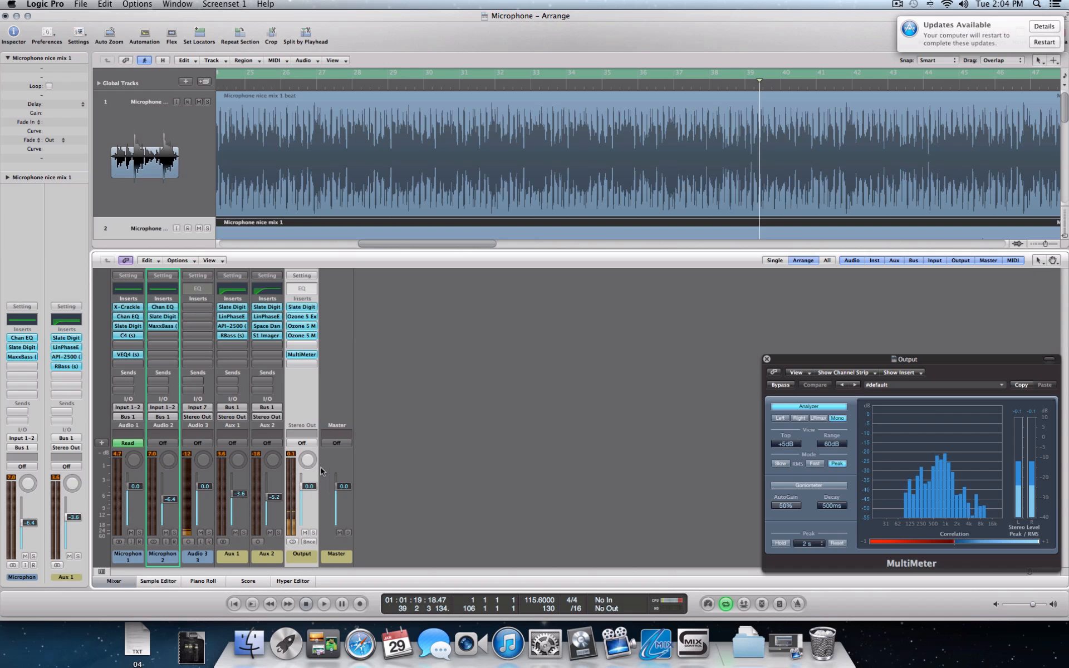
{"action": "left_click", "coordinate": [306, 307]}
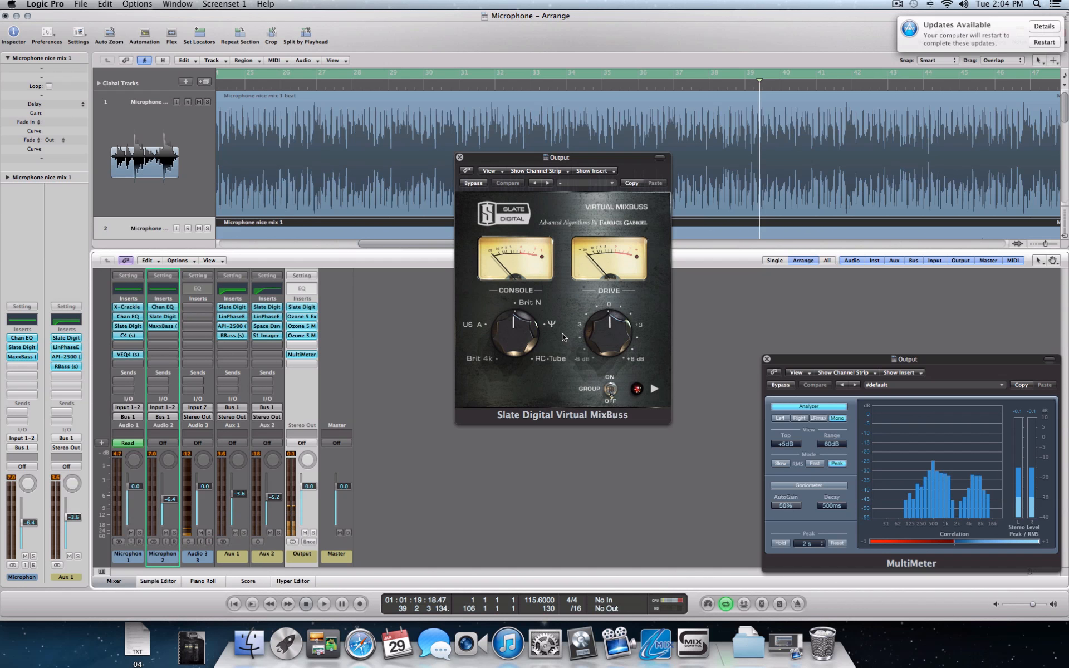
{"action": "left_click", "coordinate": [525, 304]}
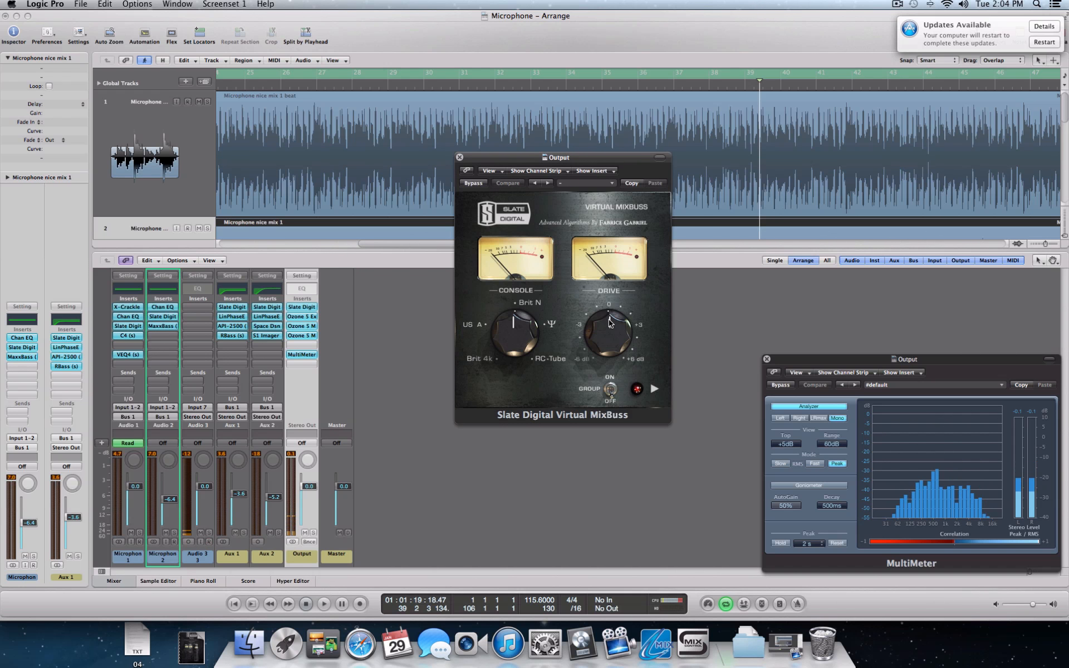
{"action": "left_click", "coordinate": [458, 157]}
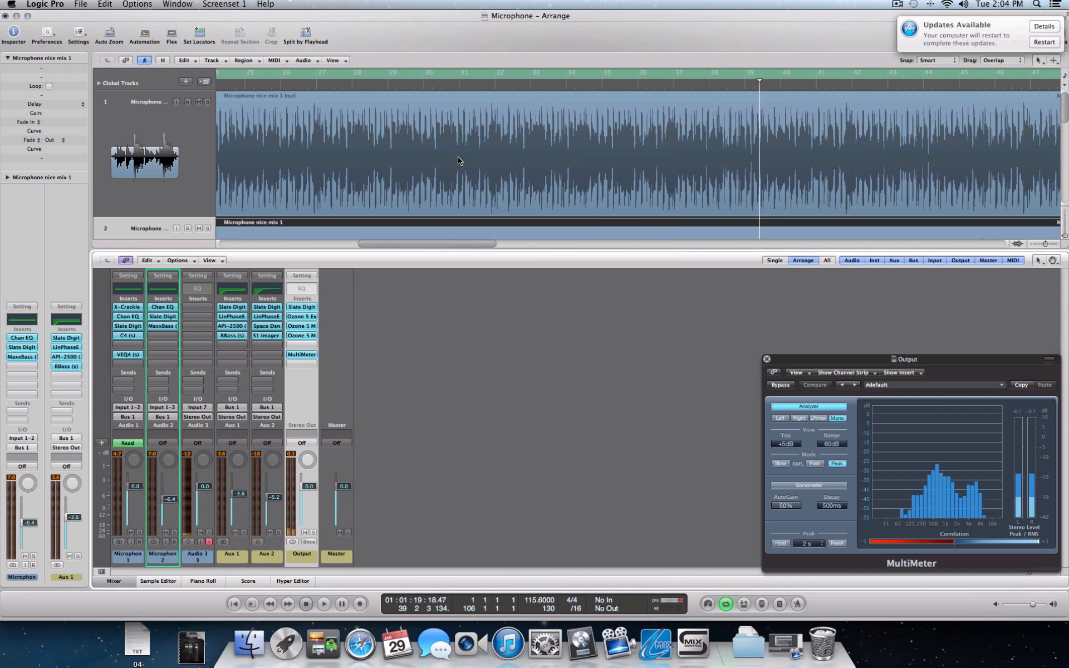
{"action": "left_click", "coordinate": [312, 319]}
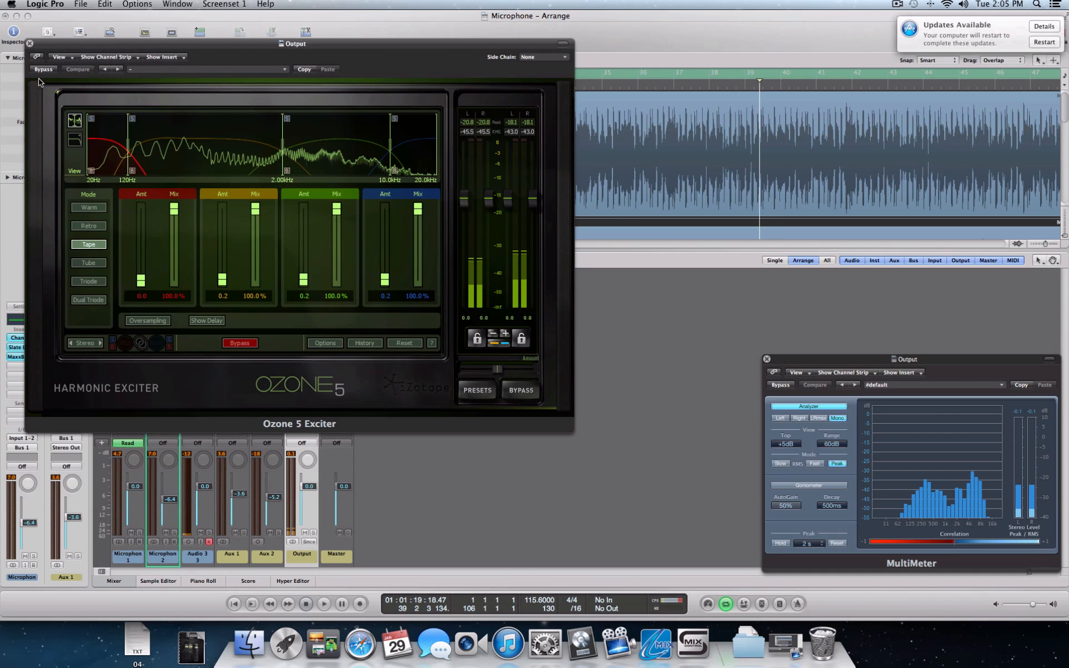
{"action": "left_click", "coordinate": [30, 44]}
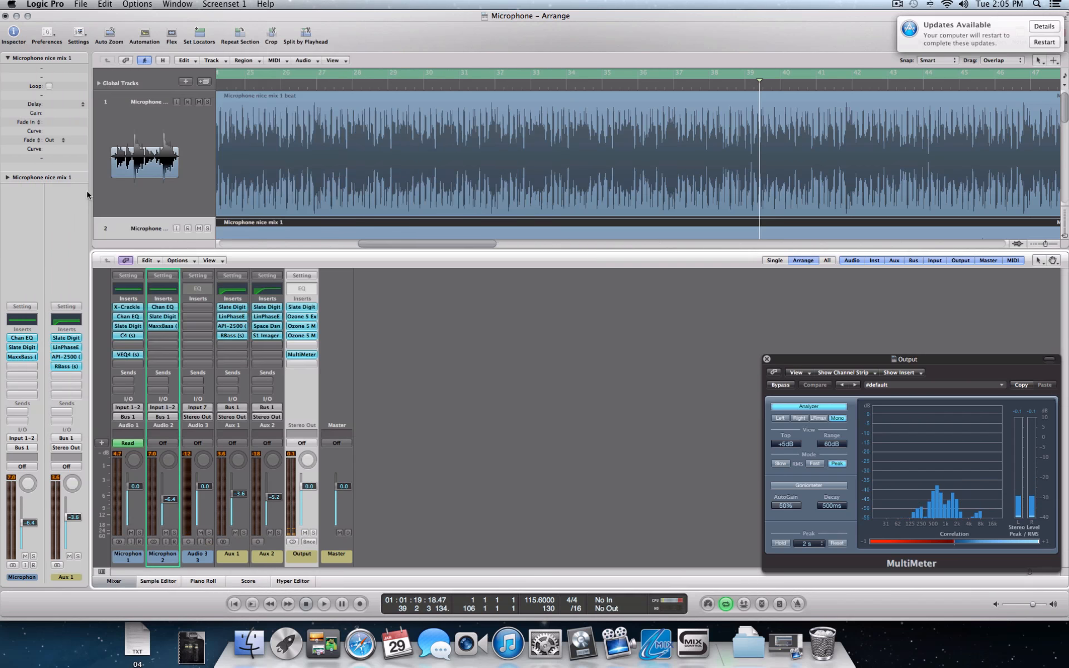
Step: Open both Ozone 5 Maximizers on the Output channel, move their windows apart, and examine the first one before closing it
{"action": "left_click", "coordinate": [300, 328]}
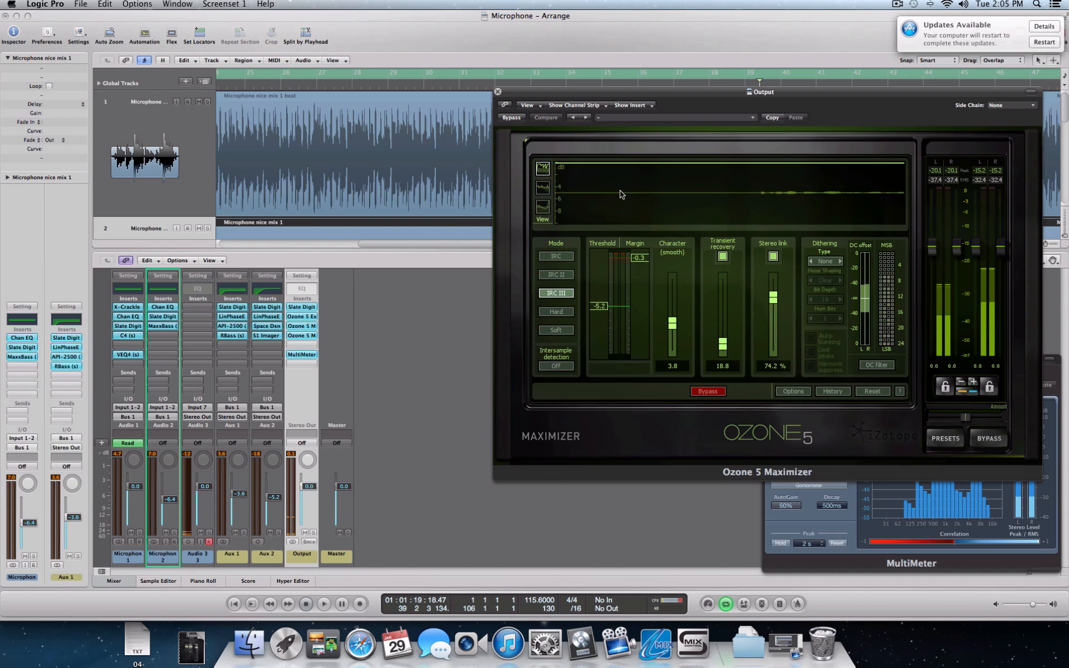
{"action": "left_click", "coordinate": [306, 336]}
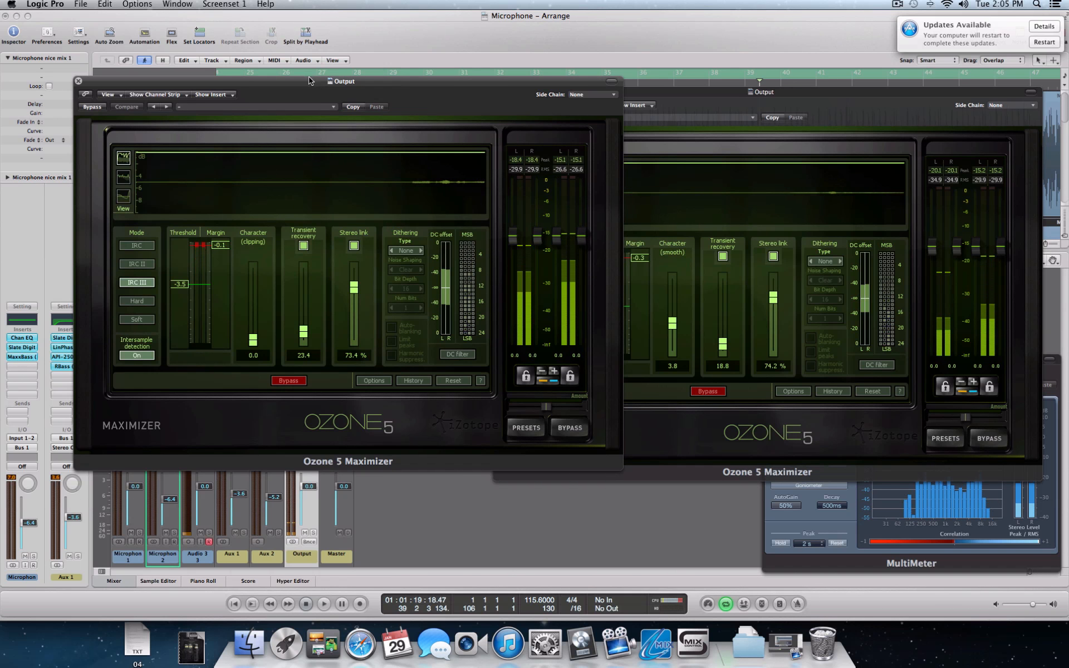
{"action": "left_click_drag", "start_coordinate": [359, 96], "coordinate": [224, 402]}
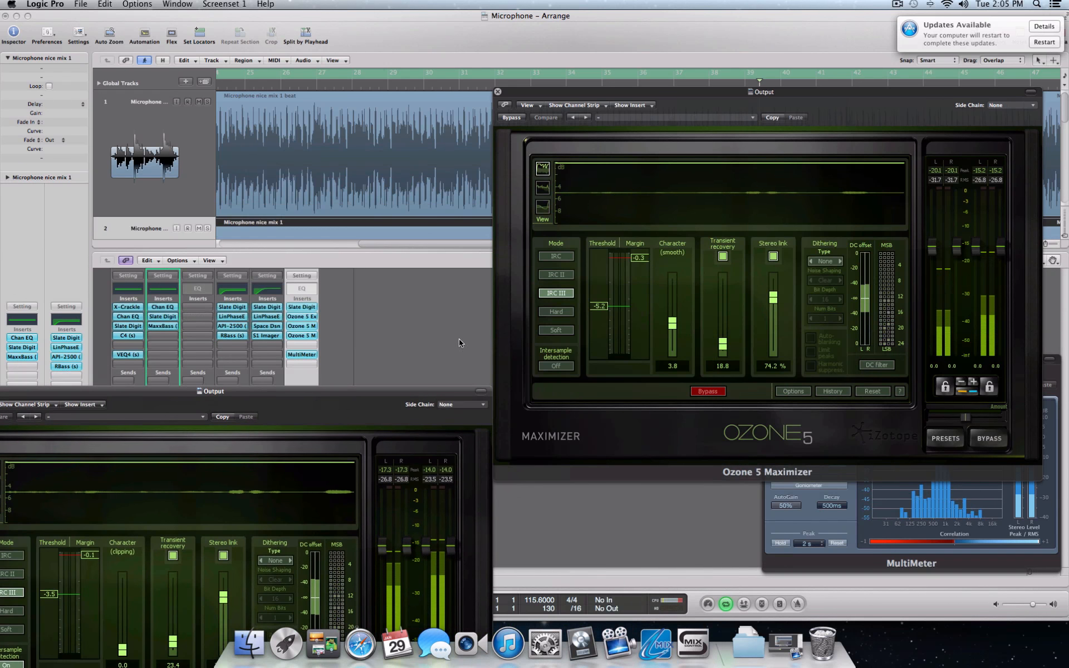
{"action": "left_click_drag", "start_coordinate": [675, 95], "coordinate": [404, 107]}
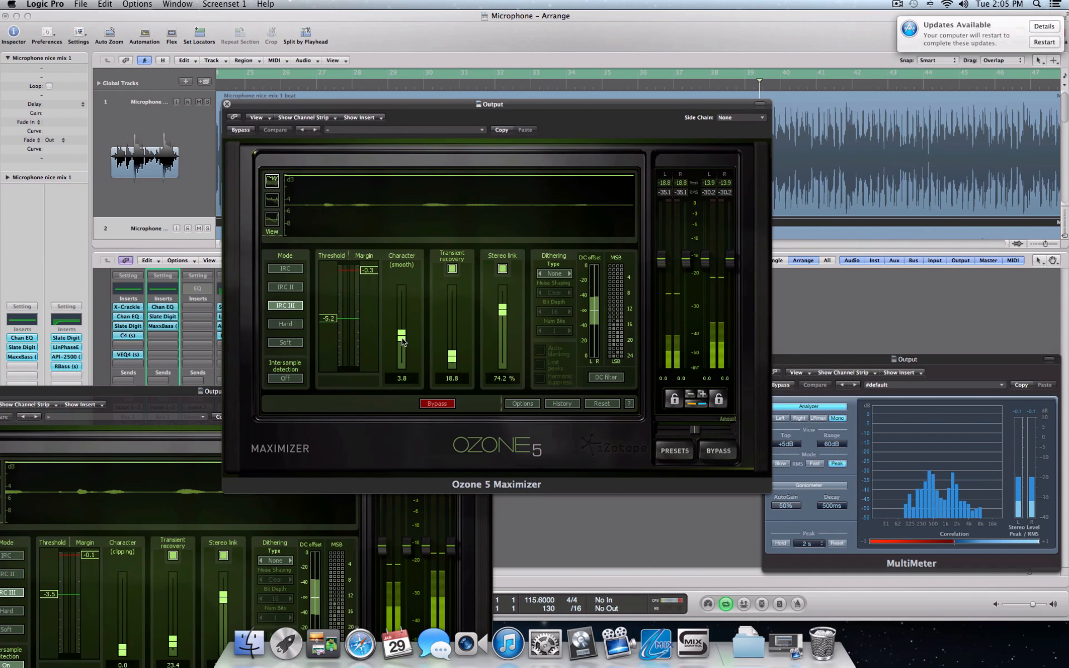
{"action": "key", "text": "F12"}
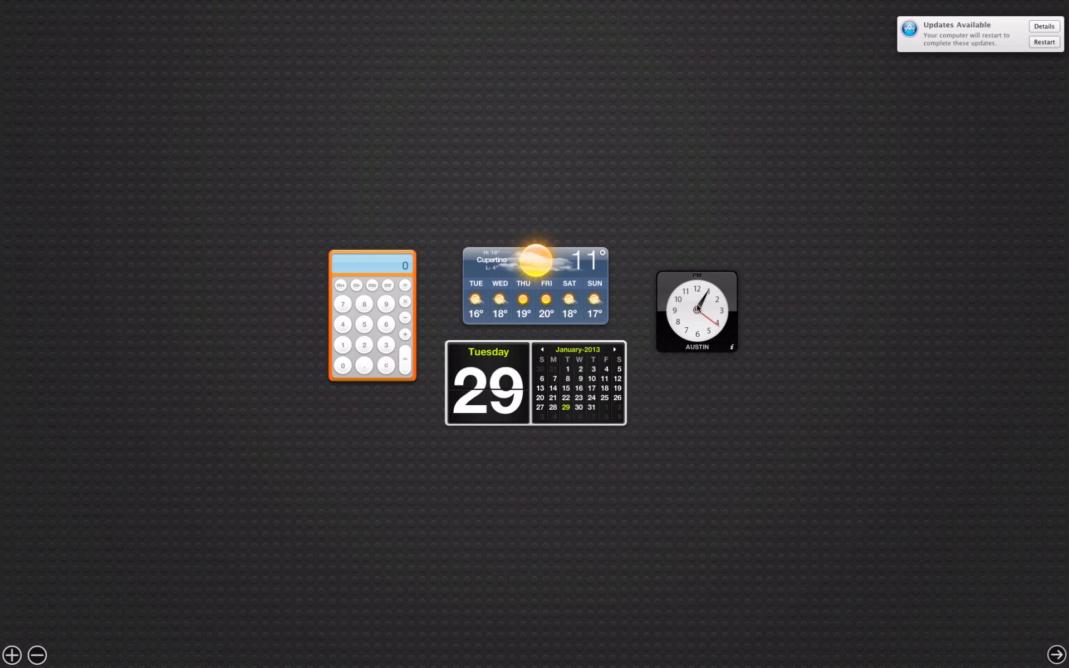
{"action": "left_click", "coordinate": [987, 305]}
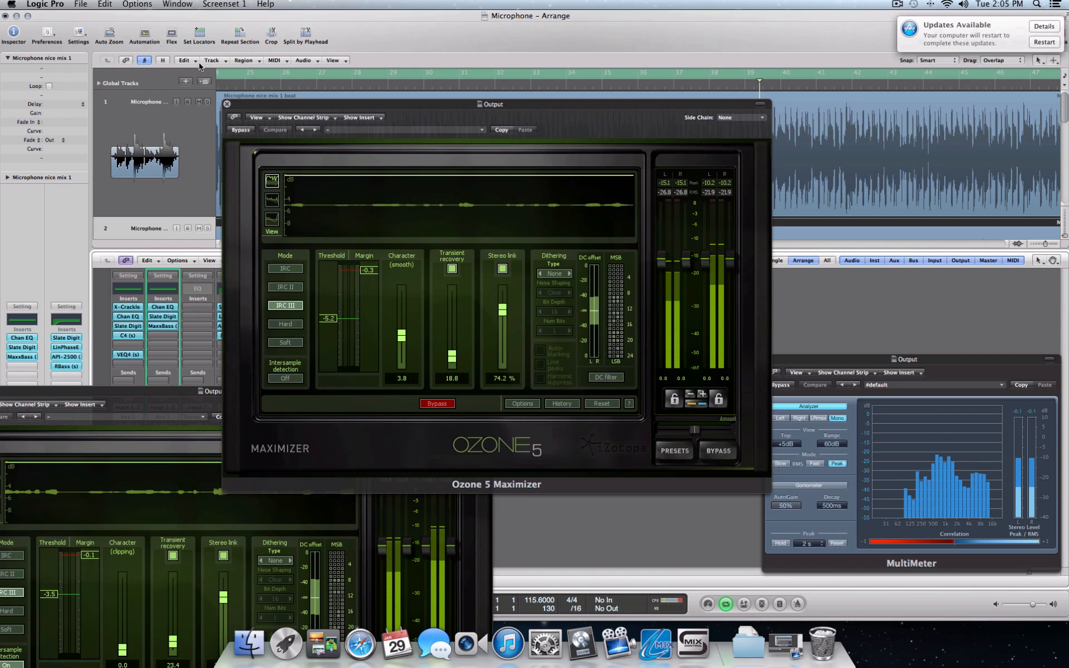
{"action": "left_click", "coordinate": [226, 104]}
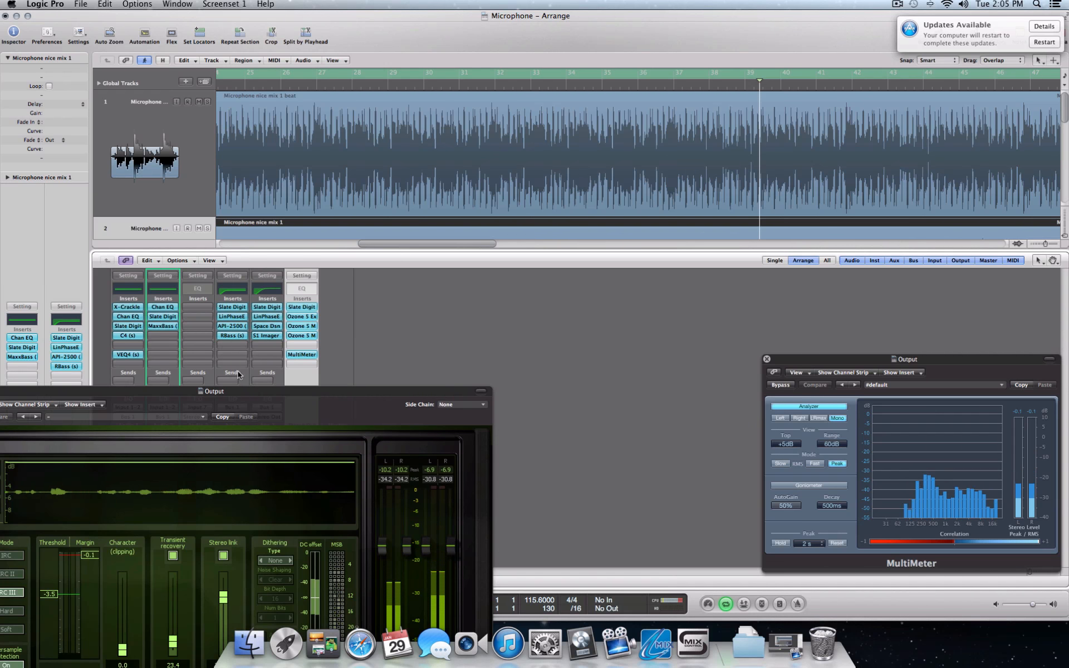
Step: Examine the second Ozone 5 Maximizer and the MultiMeter on the Output channel, closing both plug-ins
{"action": "left_click_drag", "start_coordinate": [285, 393], "coordinate": [558, 124]}
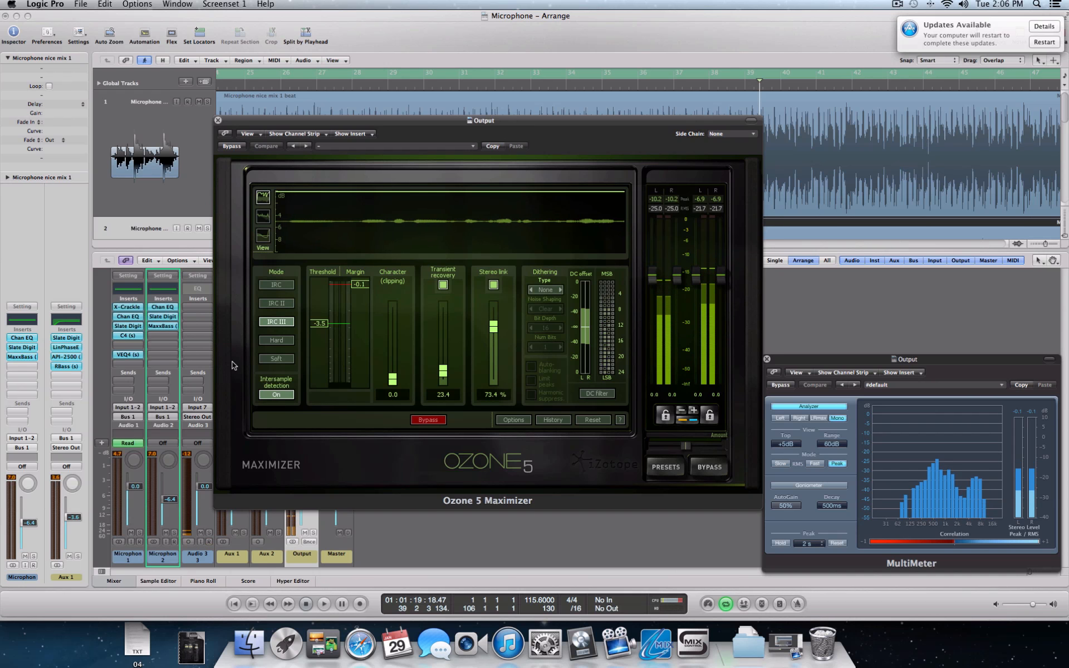
{"action": "left_click", "coordinate": [218, 120]}
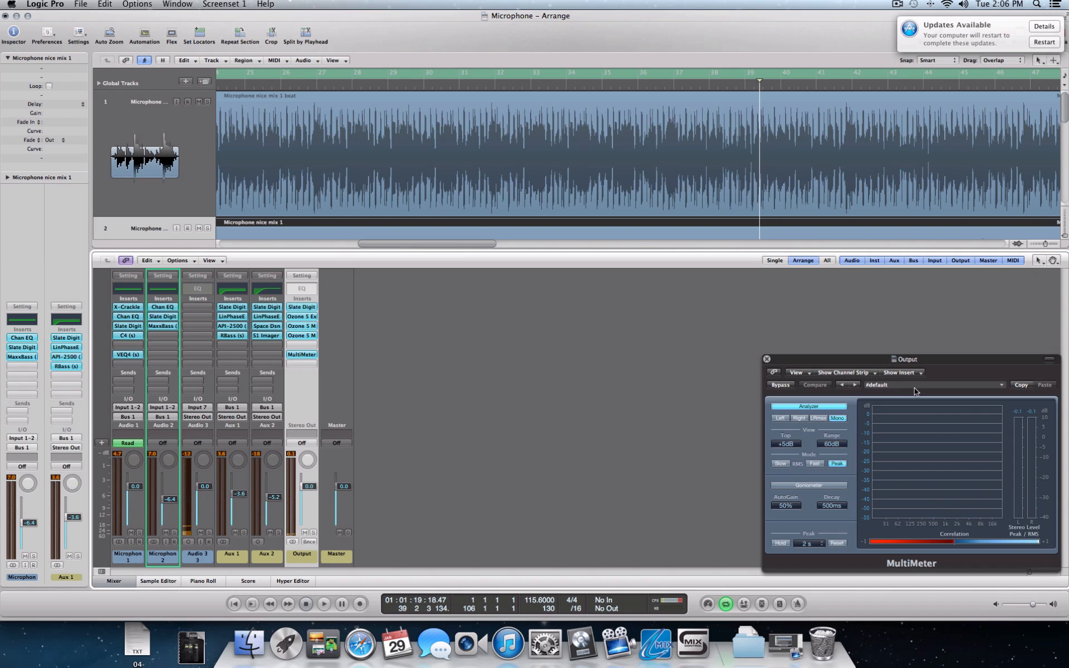
{"action": "left_click_drag", "start_coordinate": [935, 360], "coordinate": [556, 268]}
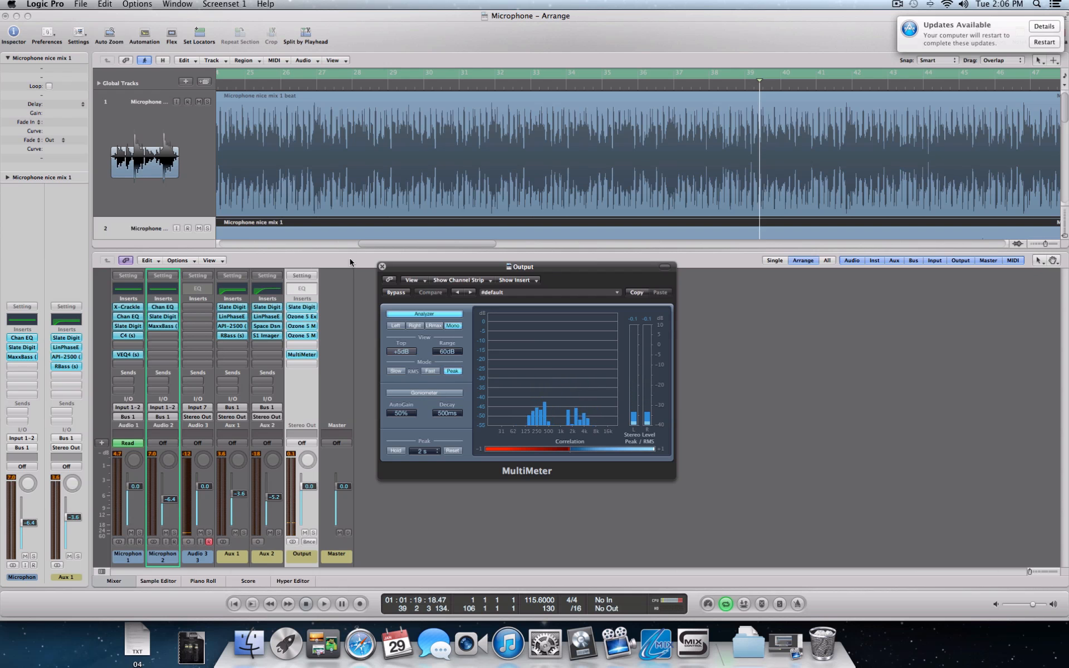
{"action": "left_click", "coordinate": [381, 268]}
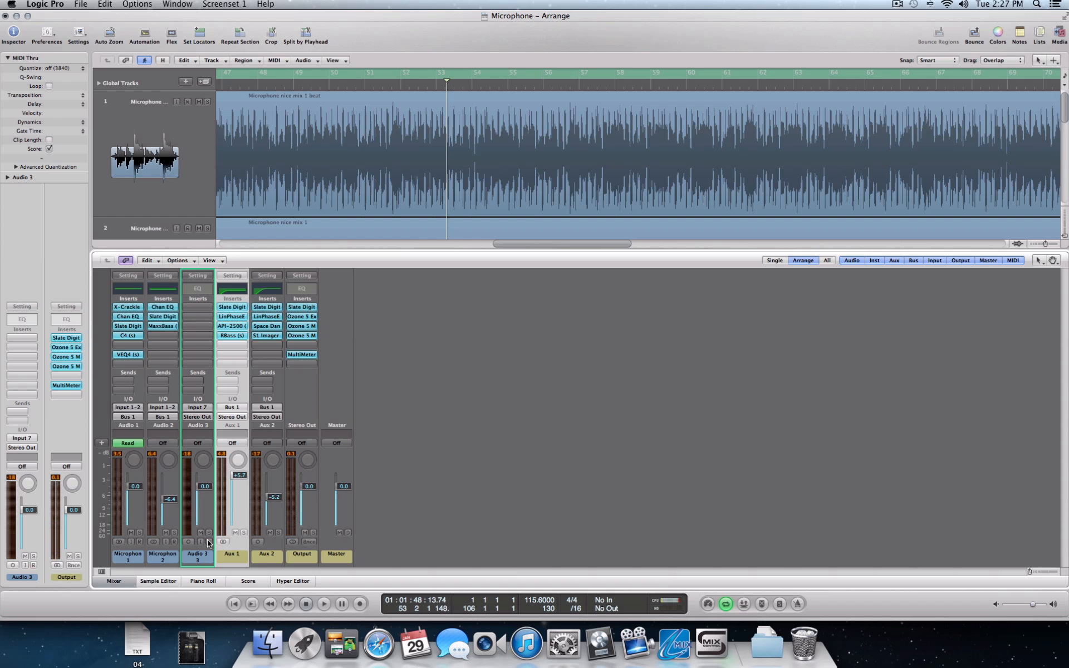
Step: Play the project from the start and bypass the C4 plug-in on the beat track to hear the beat without it
{"action": "key", "text": "Return"}
{"action": "key", "text": "space"}
{"action": "left_click", "coordinate": [128, 335]}
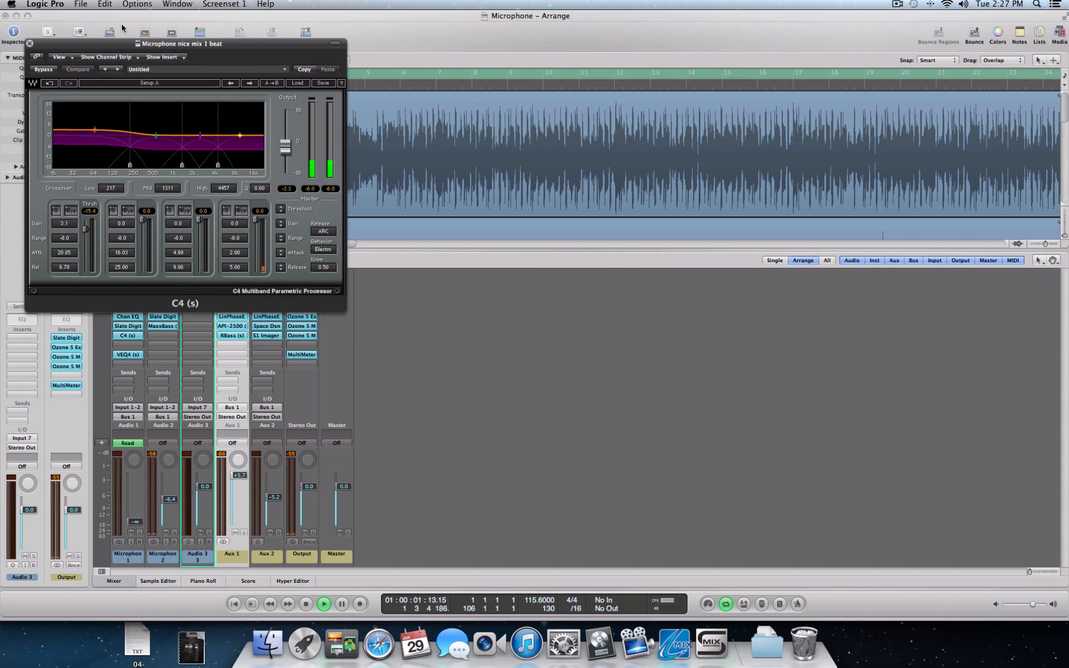
{"action": "left_click", "coordinate": [43, 69]}
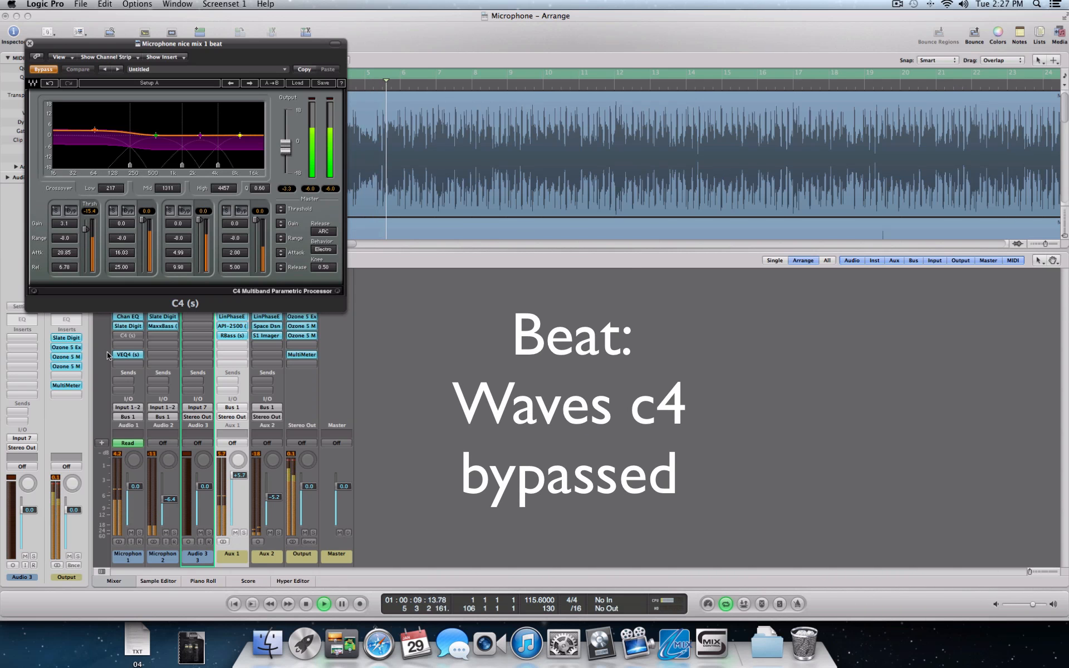
Step: Lower the output of the beat's C4 slightly, turn its bypass off, and close the plug-in
{"action": "left_click_drag", "start_coordinate": [285, 145], "coordinate": [285, 147]}
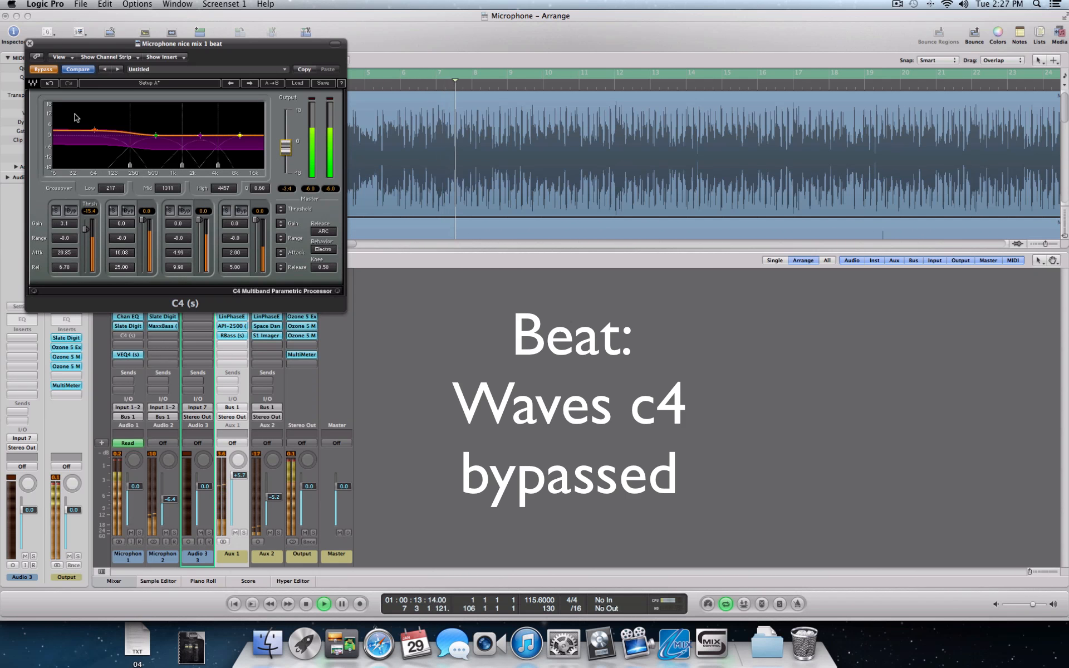
{"action": "left_click", "coordinate": [45, 71]}
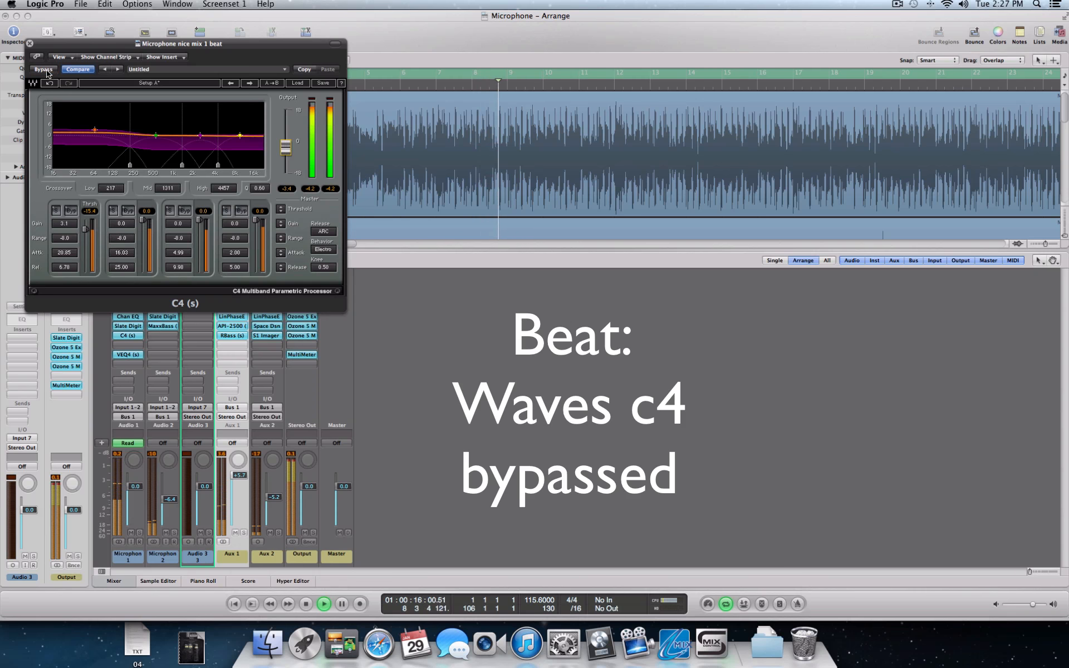
{"action": "left_click", "coordinate": [30, 43]}
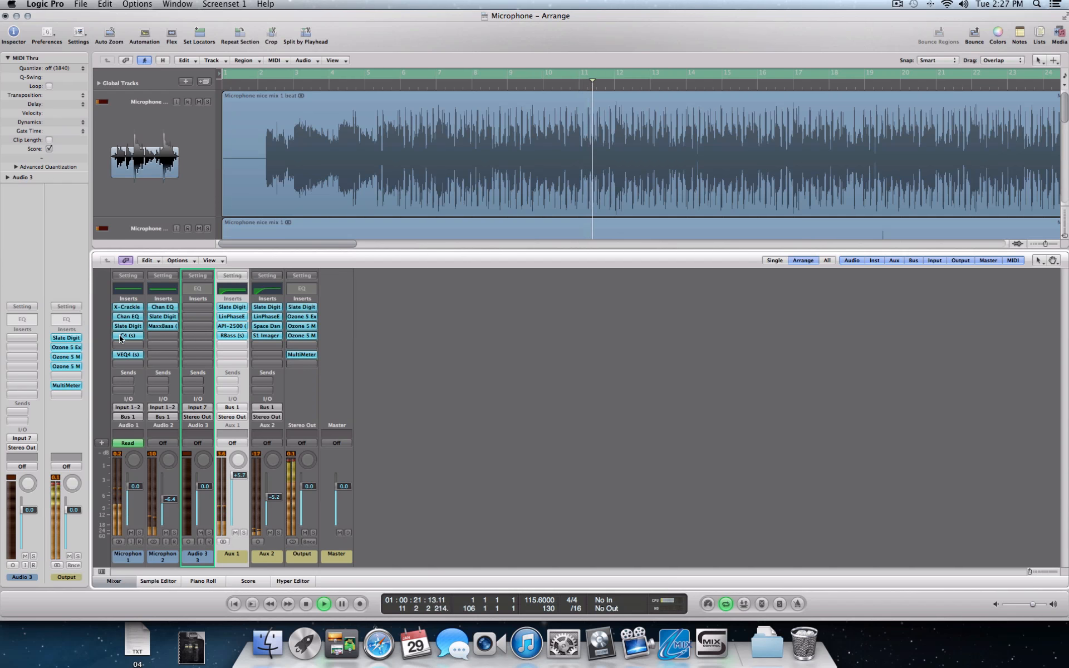
Step: Compare the playing beat with its VEQ4 plug-in bypassed and active, and close the plug-in
{"action": "left_click", "coordinate": [127, 354]}
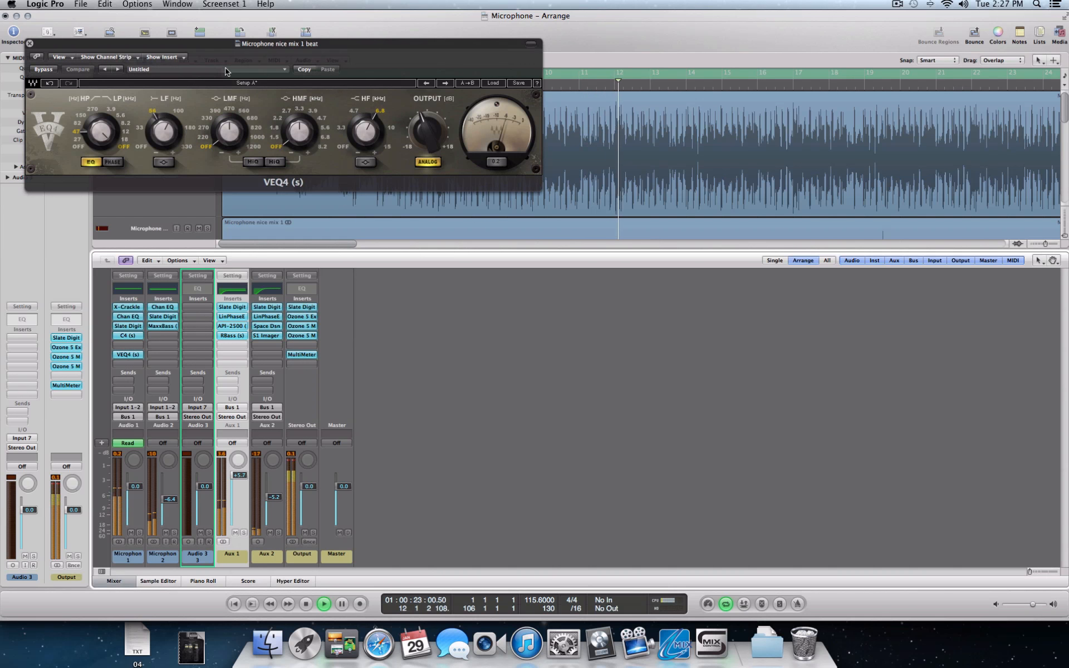
{"action": "left_click", "coordinate": [44, 70]}
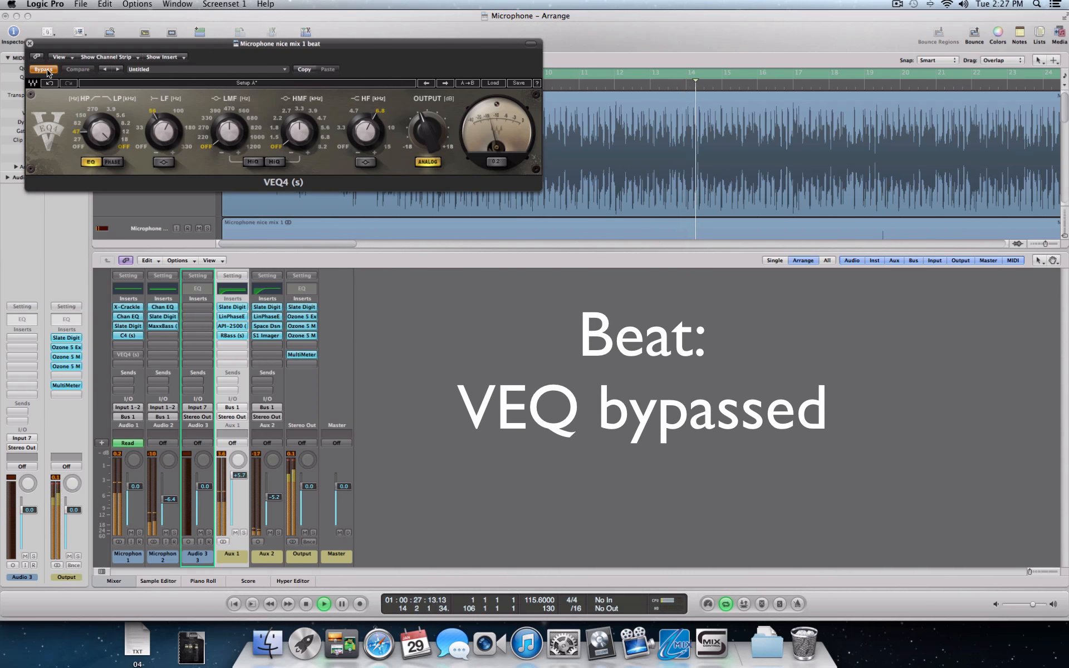
{"action": "left_click", "coordinate": [44, 70]}
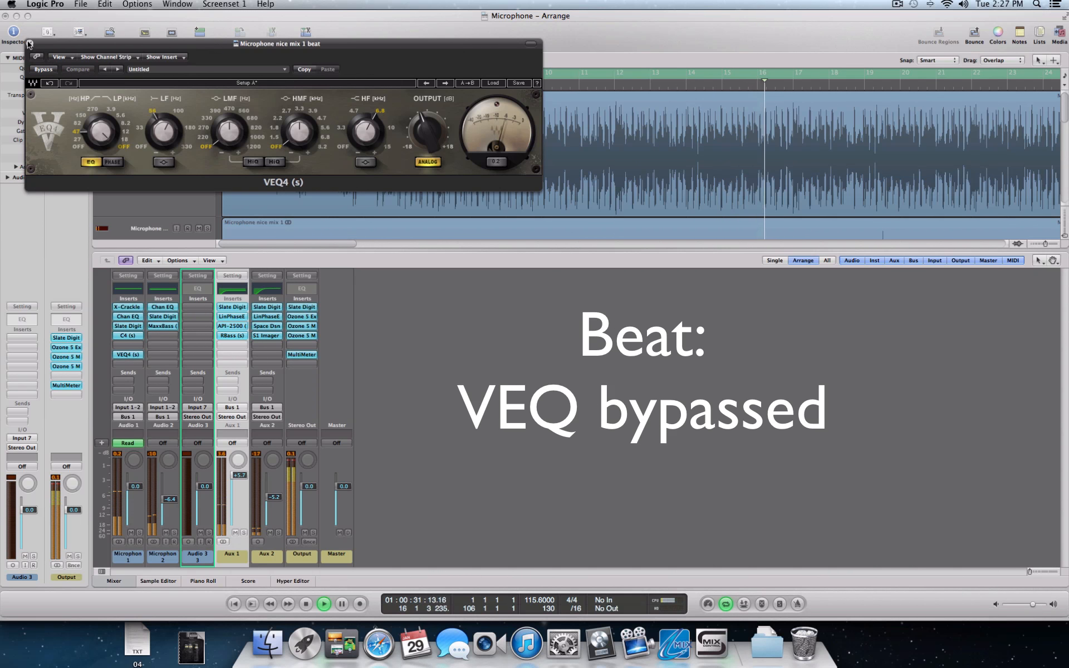
{"action": "left_click", "coordinate": [30, 44]}
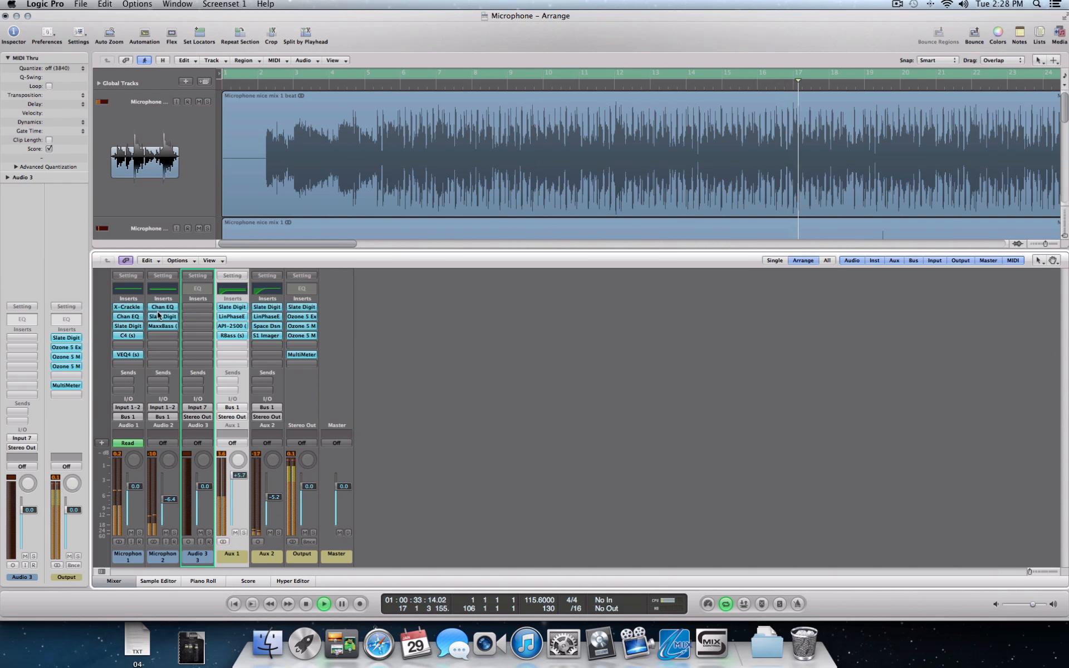
Step: Compare the vocals on the second audio track with the MaxxBass plug-in bypassed and active during playback
{"action": "left_click", "coordinate": [166, 328]}
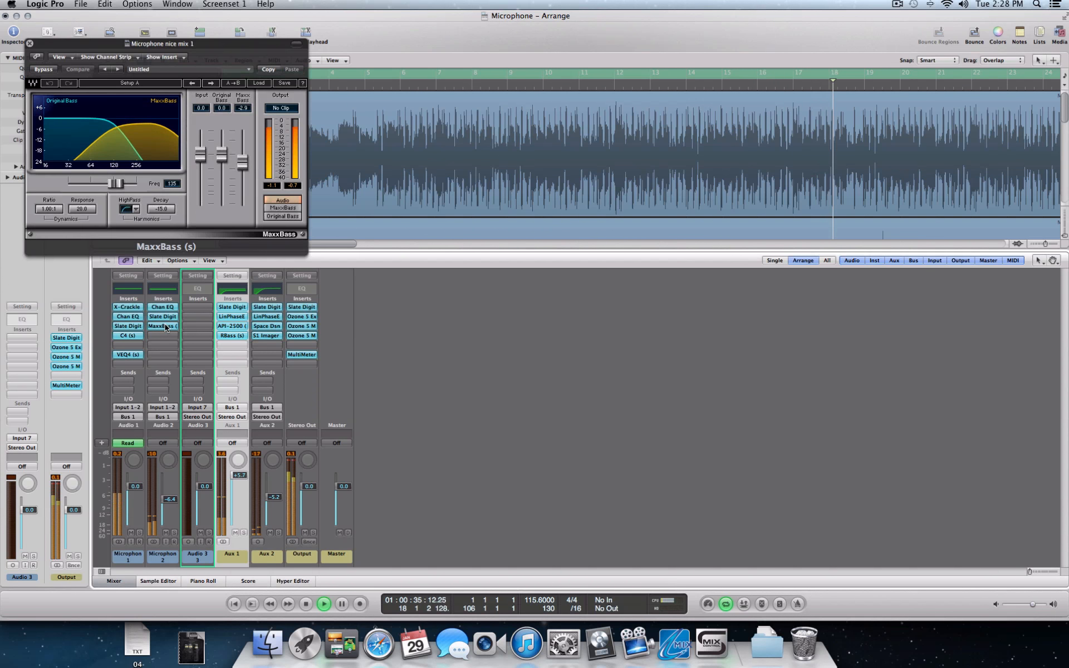
{"action": "left_click", "coordinate": [43, 70]}
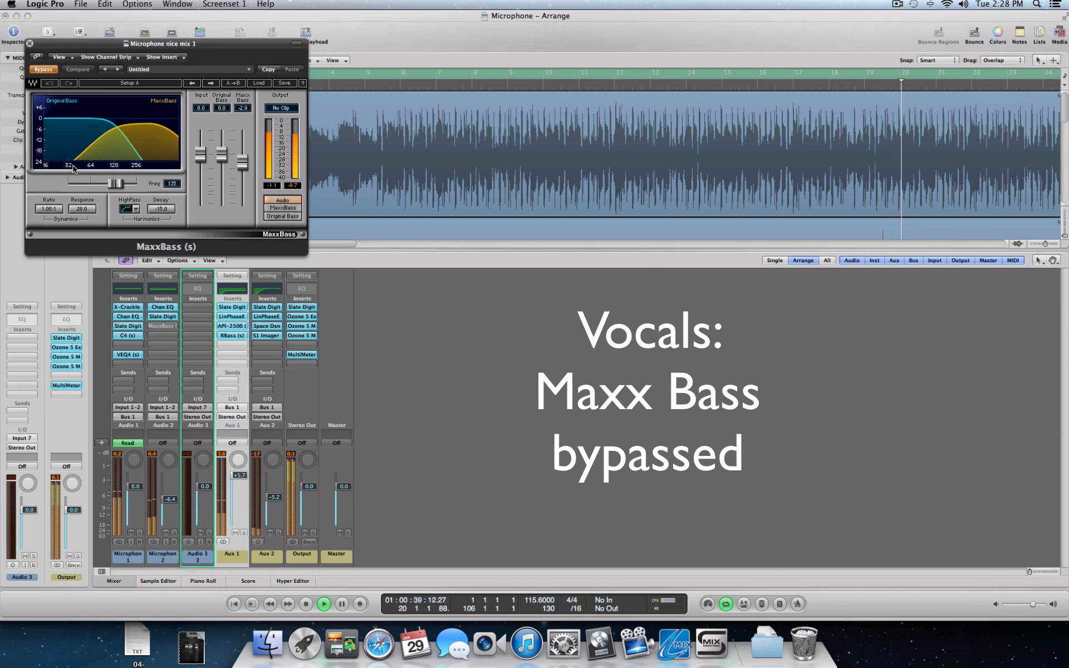
{"action": "left_click", "coordinate": [44, 70]}
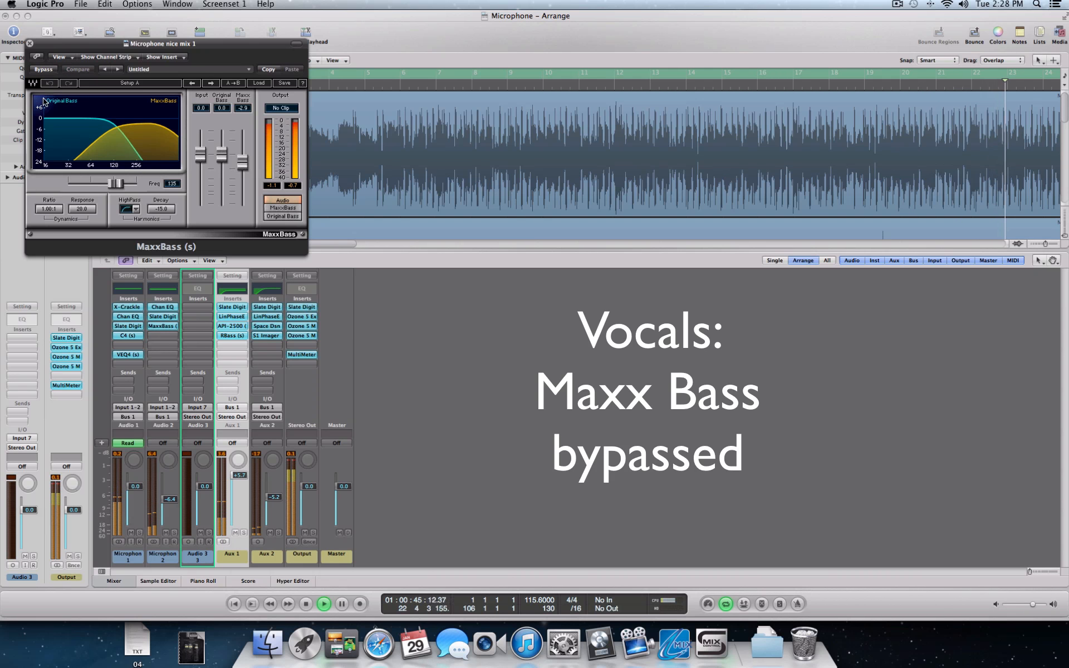
Step: Close the MaxxBass plug-in and compare the playing mix with Aux 1's API-2500 compressor bypassed and active, closing it when done
{"action": "left_click", "coordinate": [30, 43]}
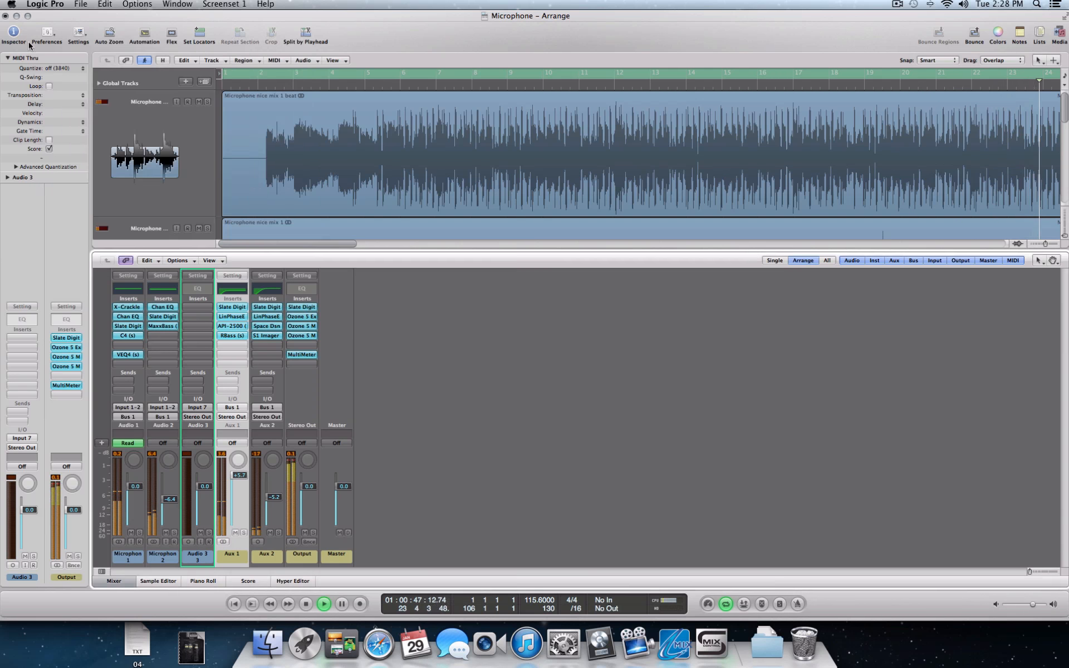
{"action": "left_click", "coordinate": [235, 327]}
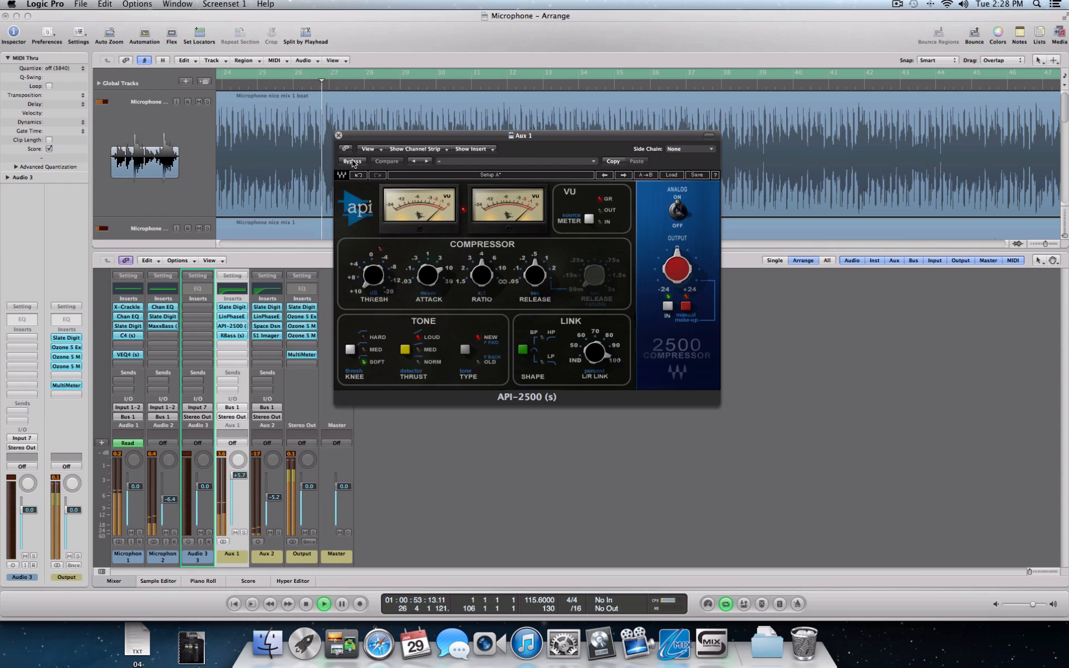
{"action": "left_click", "coordinate": [352, 161]}
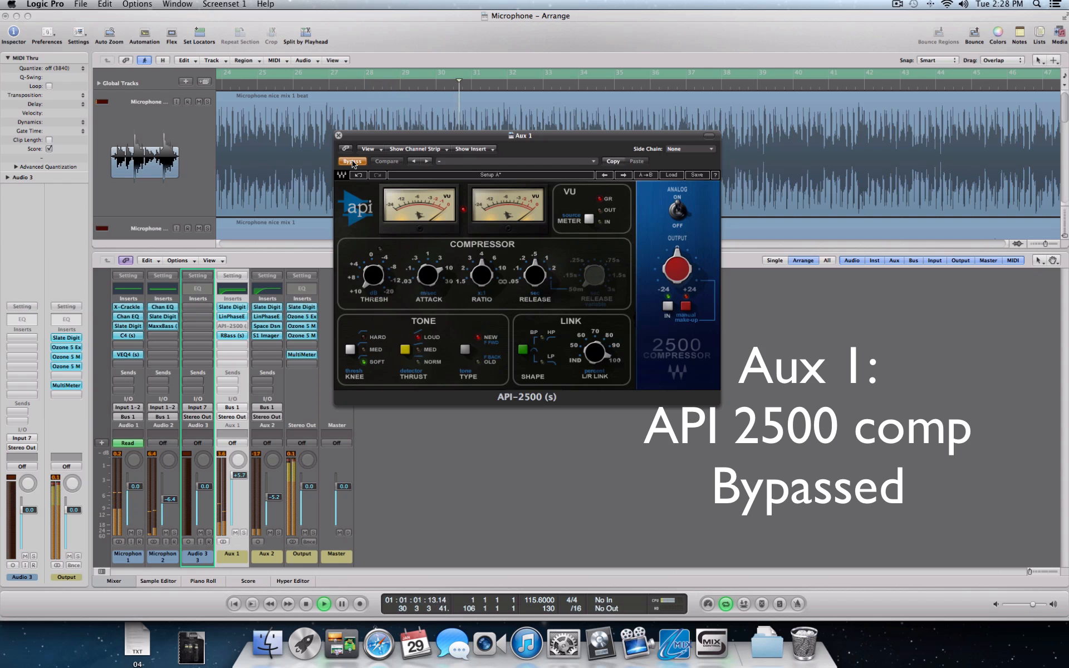
{"action": "left_click", "coordinate": [352, 162]}
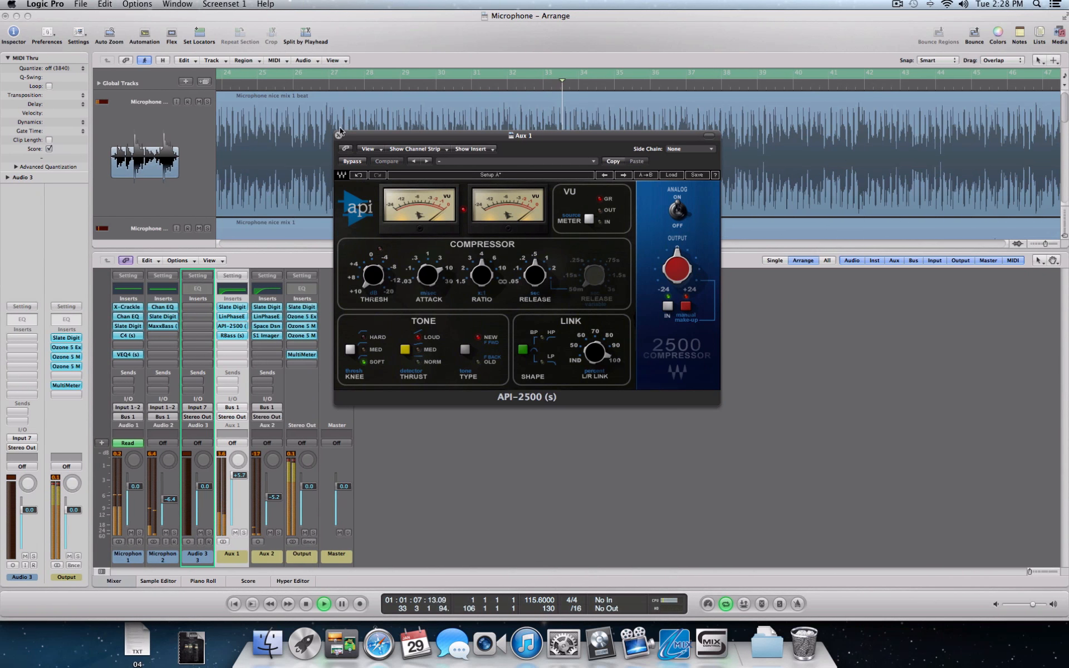
{"action": "left_click", "coordinate": [338, 135]}
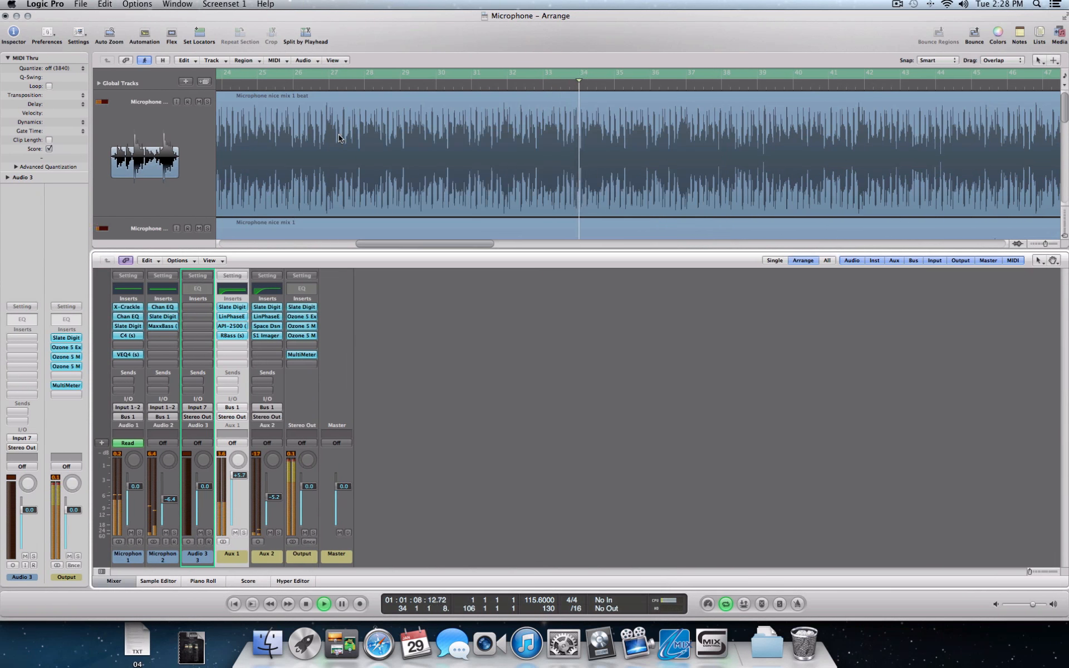
Step: Compare the playing mix with the RBass plug-in on Aux 1 bypassed and active, and close the plug-in
{"action": "left_click", "coordinate": [236, 336]}
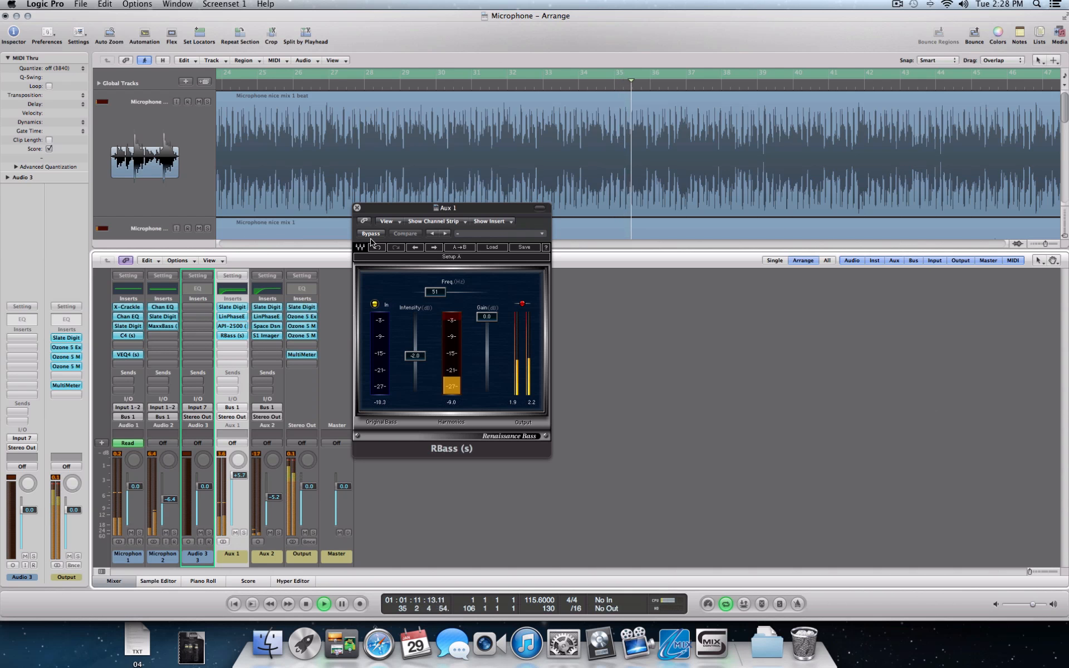
{"action": "left_click", "coordinate": [371, 234]}
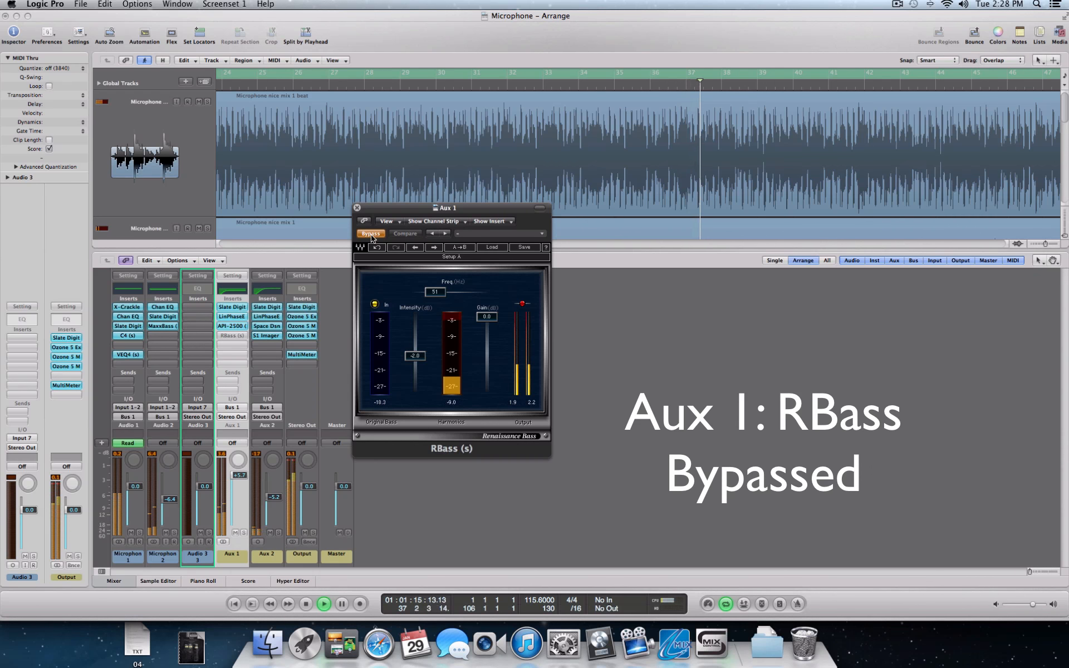
{"action": "left_click", "coordinate": [371, 234]}
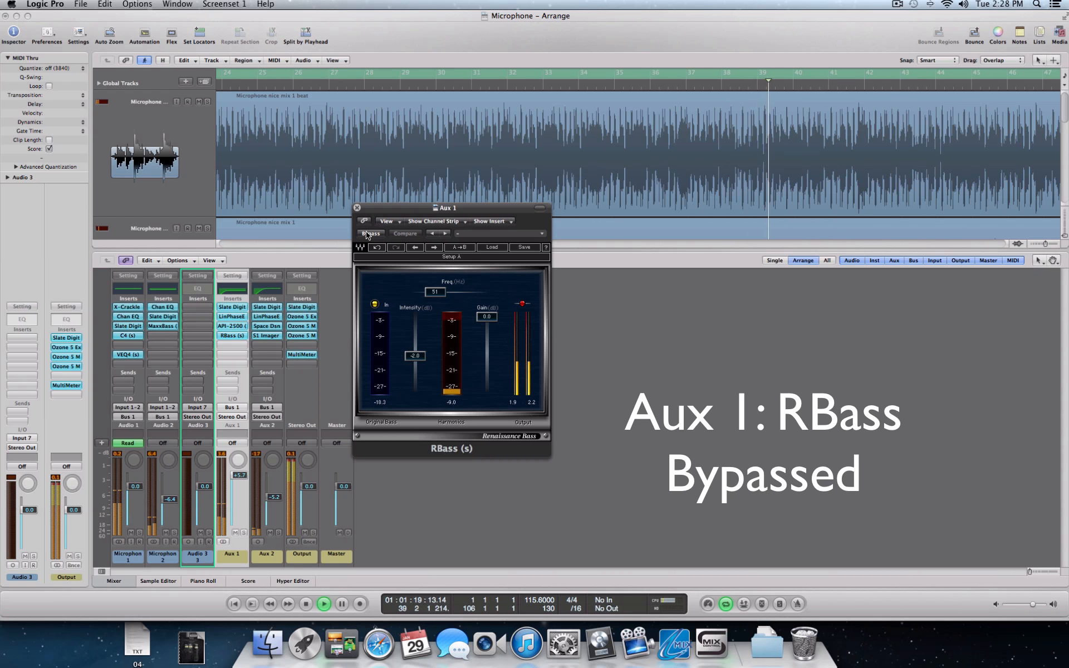
{"action": "left_click", "coordinate": [356, 207]}
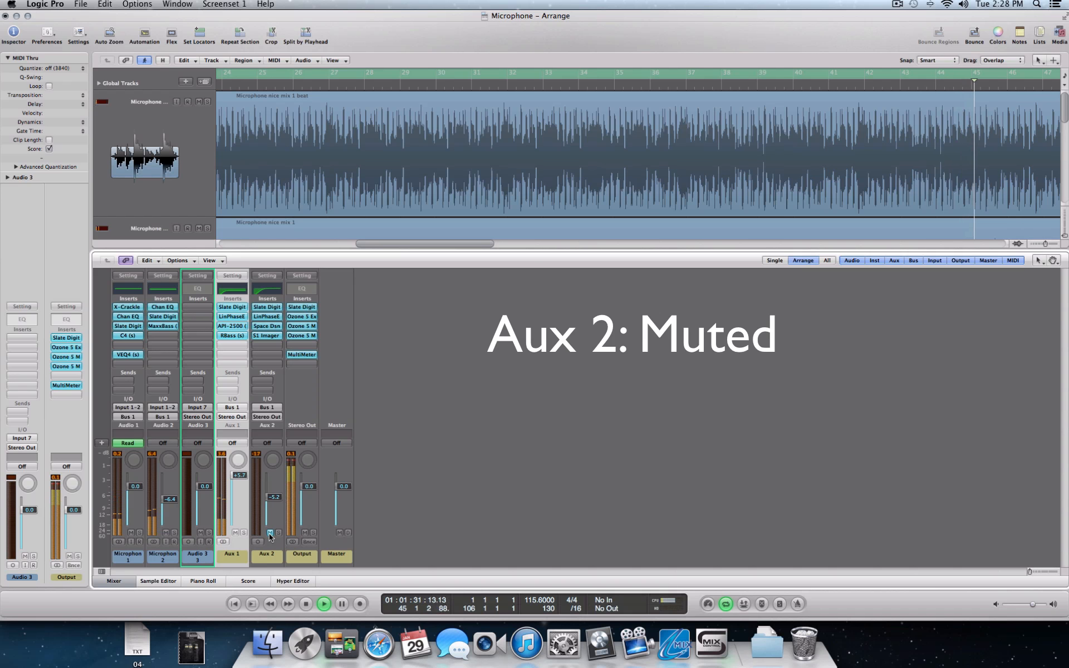
Step: Compare the mix with Aux 2 muted and unmuted, and with its linear phase EQ bypassed and active
{"action": "left_click", "coordinate": [270, 533]}
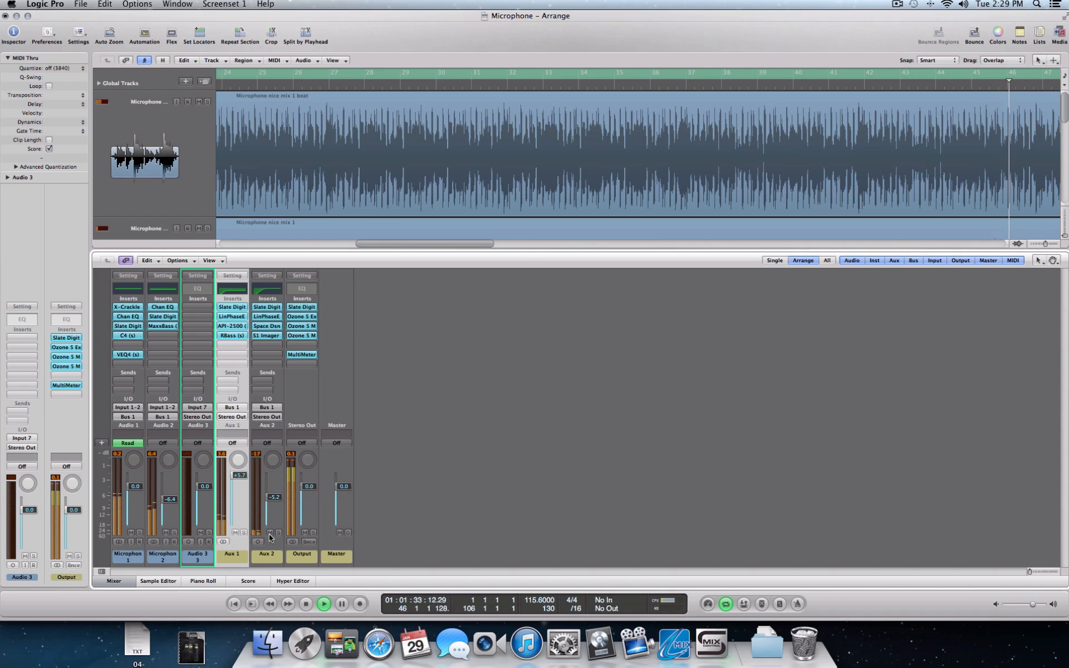
{"action": "left_click", "coordinate": [275, 316], "text": "alt"}
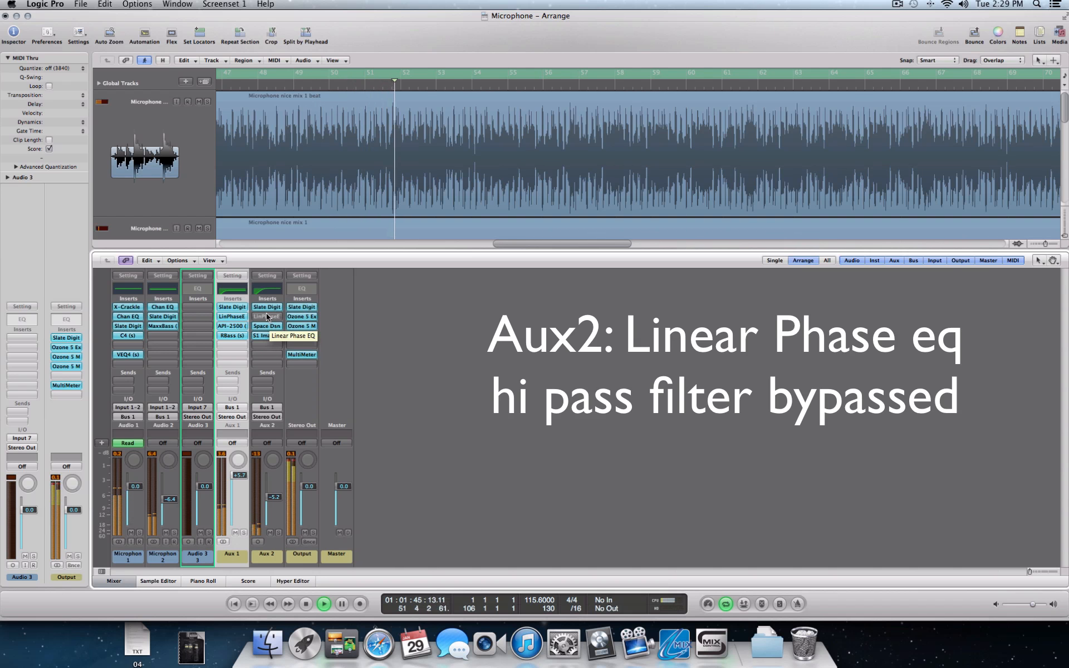
{"action": "left_click", "coordinate": [266, 315], "text": "alt"}
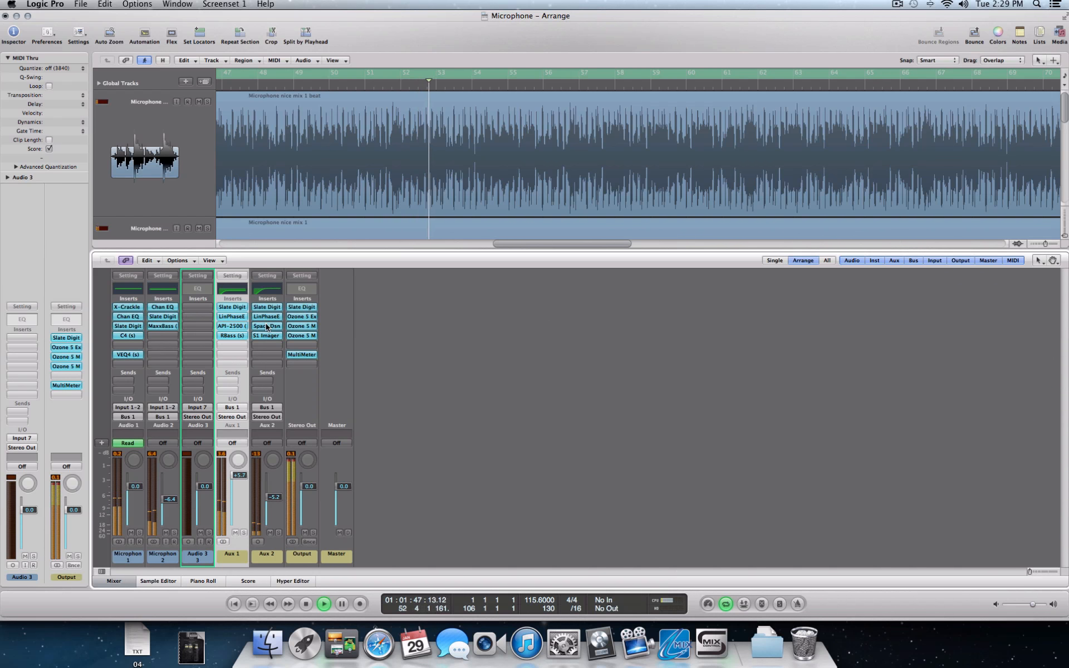
Step: Compare the playing mix with Aux 2's Space Designer reverb and S1 Imager each bypassed and active in turn
{"action": "left_click", "coordinate": [266, 325], "text": "alt"}
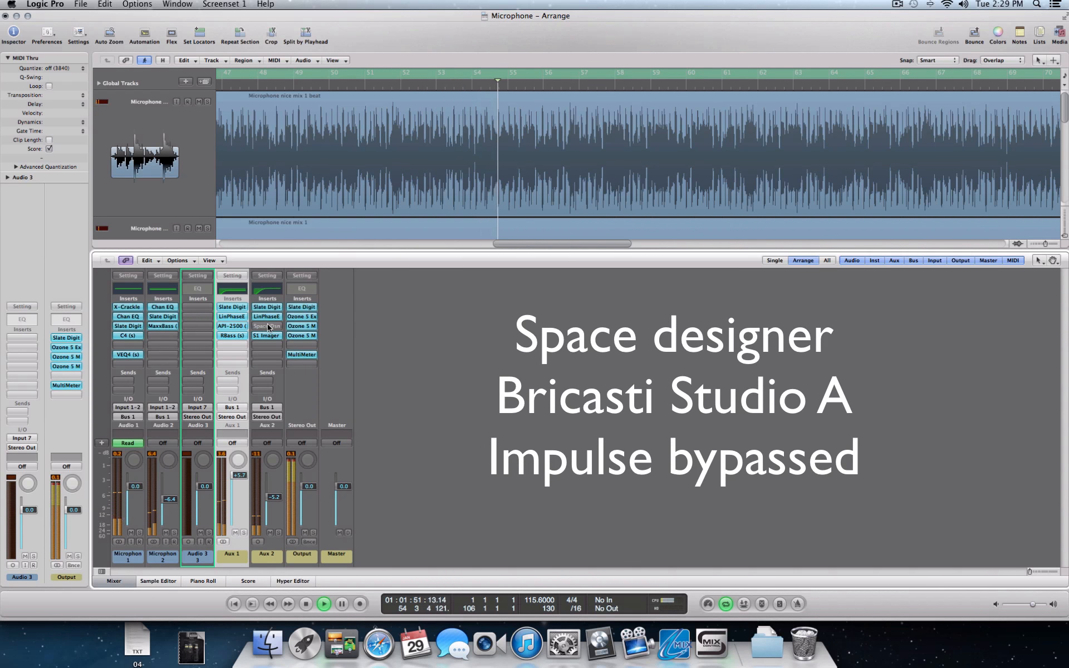
{"action": "left_click", "coordinate": [270, 326], "text": "alt"}
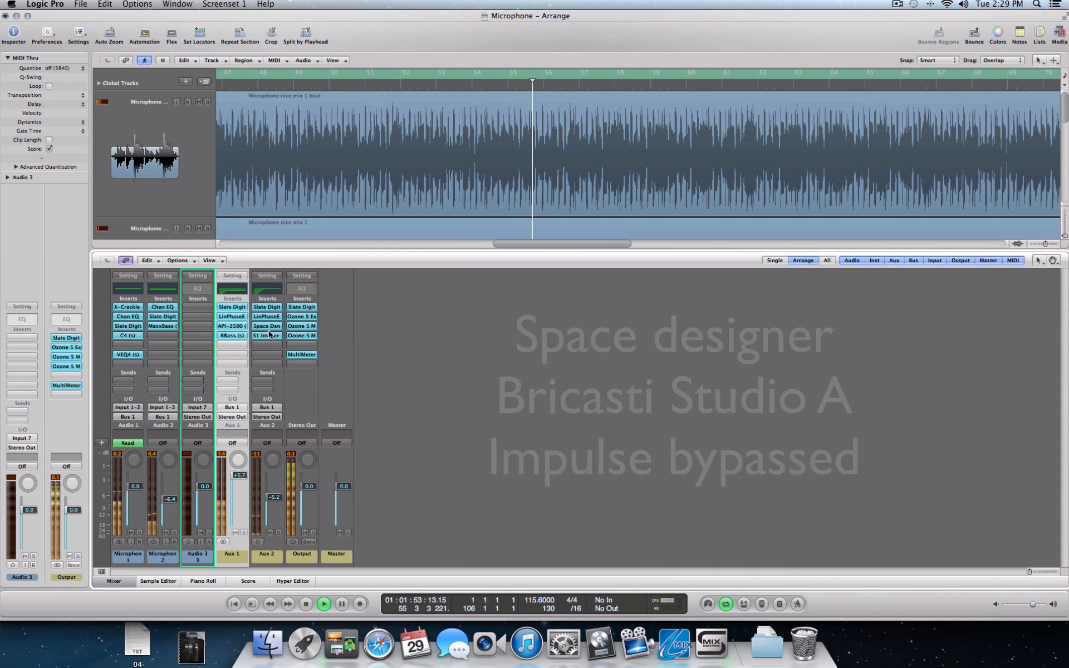
{"action": "left_click", "coordinate": [270, 336], "text": "alt"}
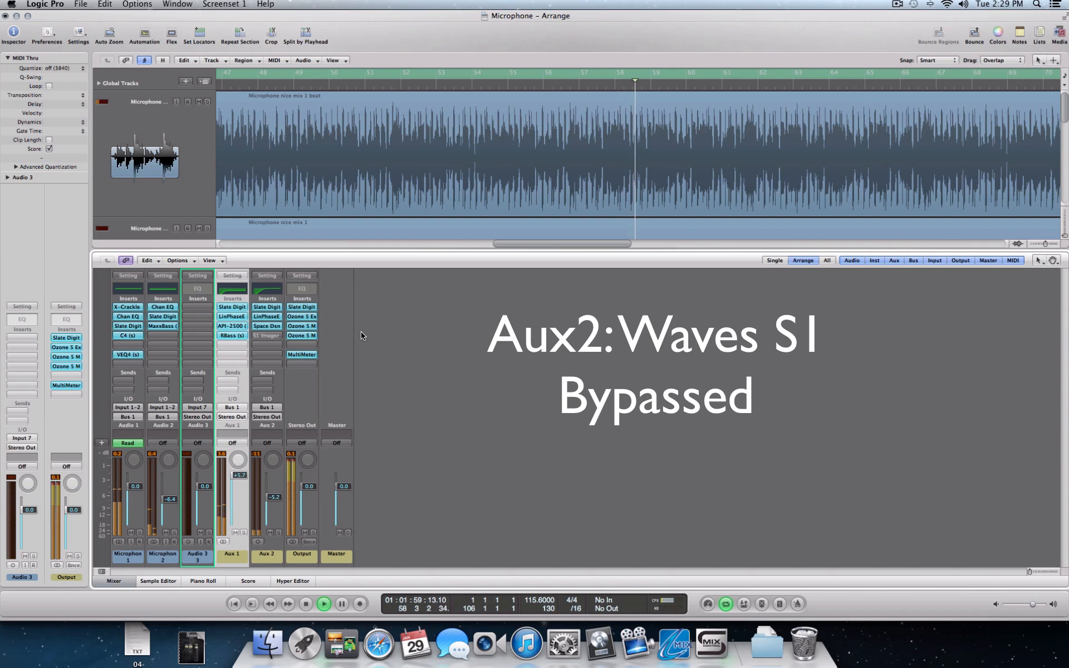
{"action": "left_click", "coordinate": [263, 336], "text": "alt"}
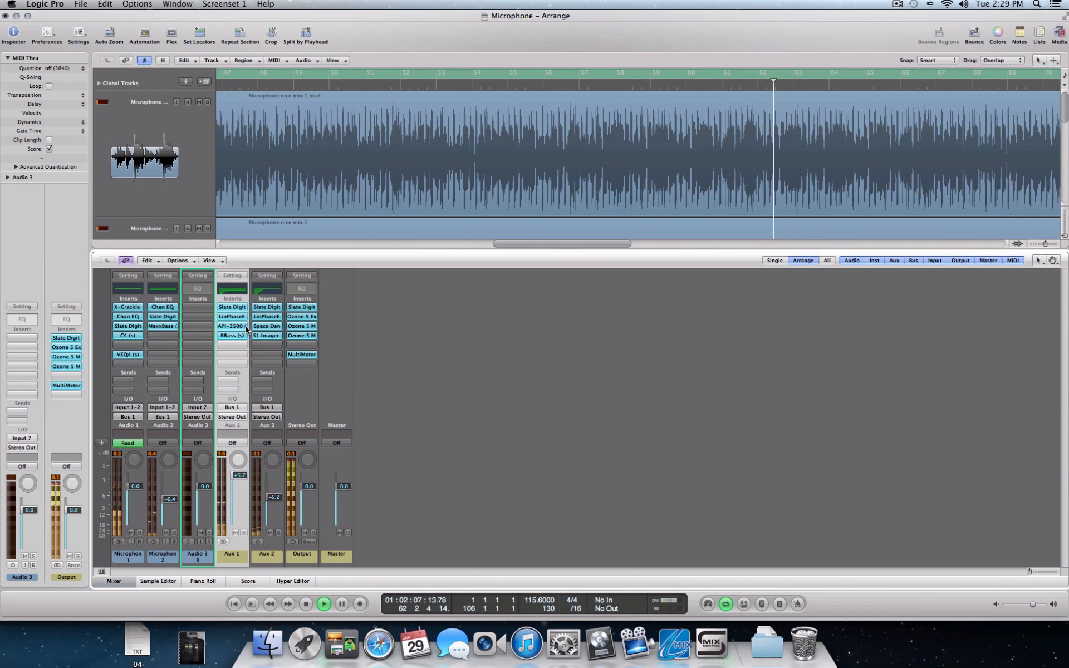
Step: Compare the playing mix with the Ozone 5 Exciter on the Output channel bypassed and active, closing its window
{"action": "left_click", "coordinate": [310, 319]}
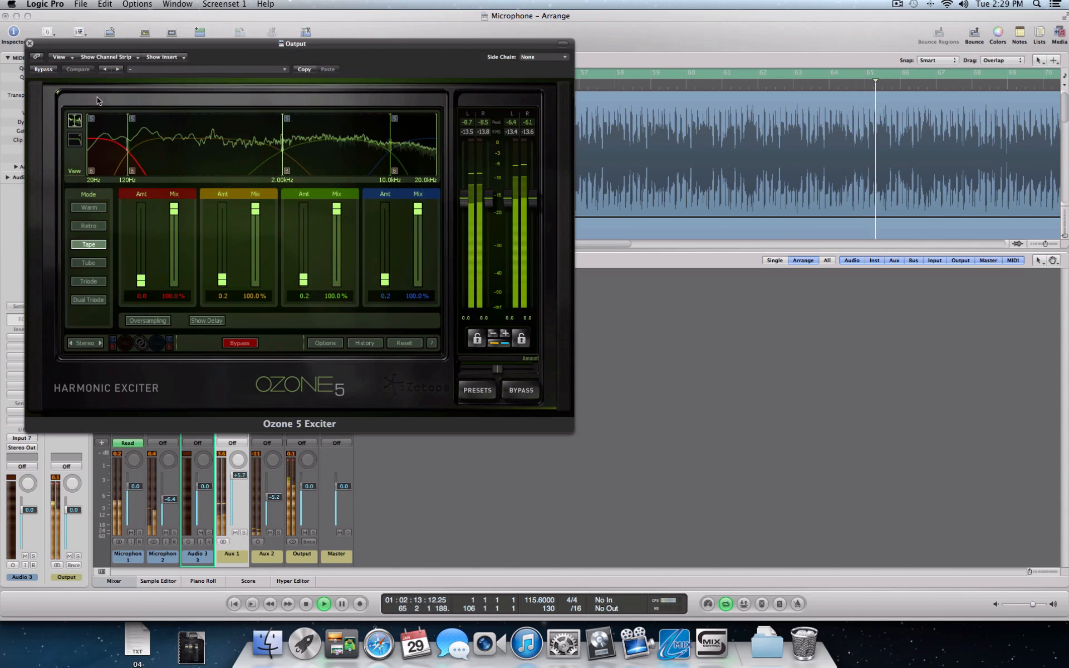
{"action": "left_click", "coordinate": [44, 71]}
{"action": "left_click", "coordinate": [45, 70]}
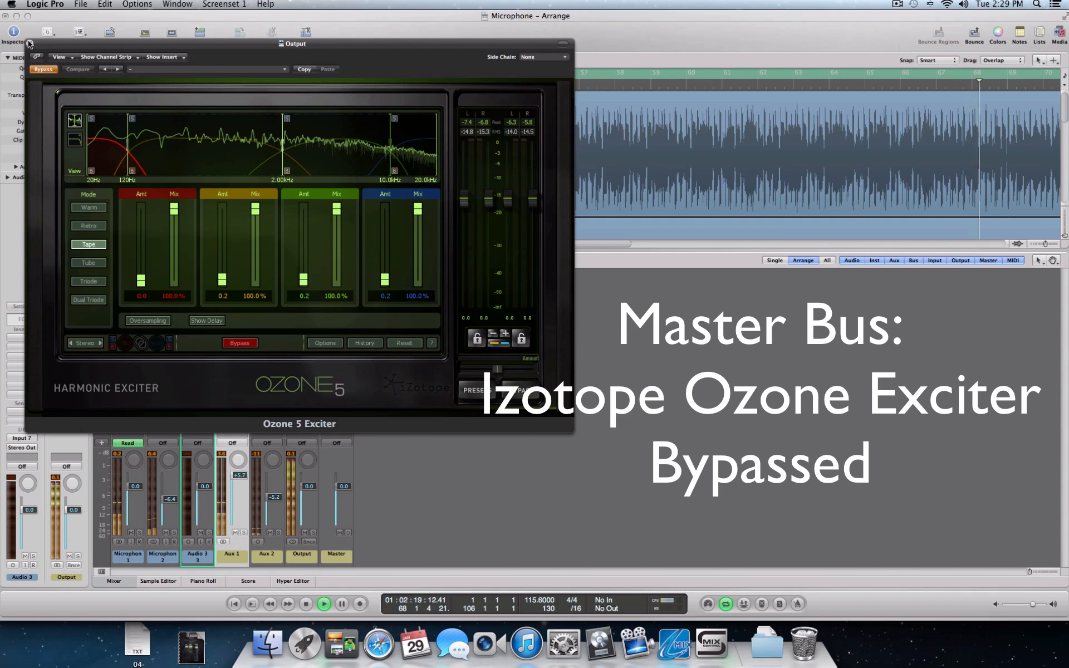
{"action": "left_click", "coordinate": [28, 43]}
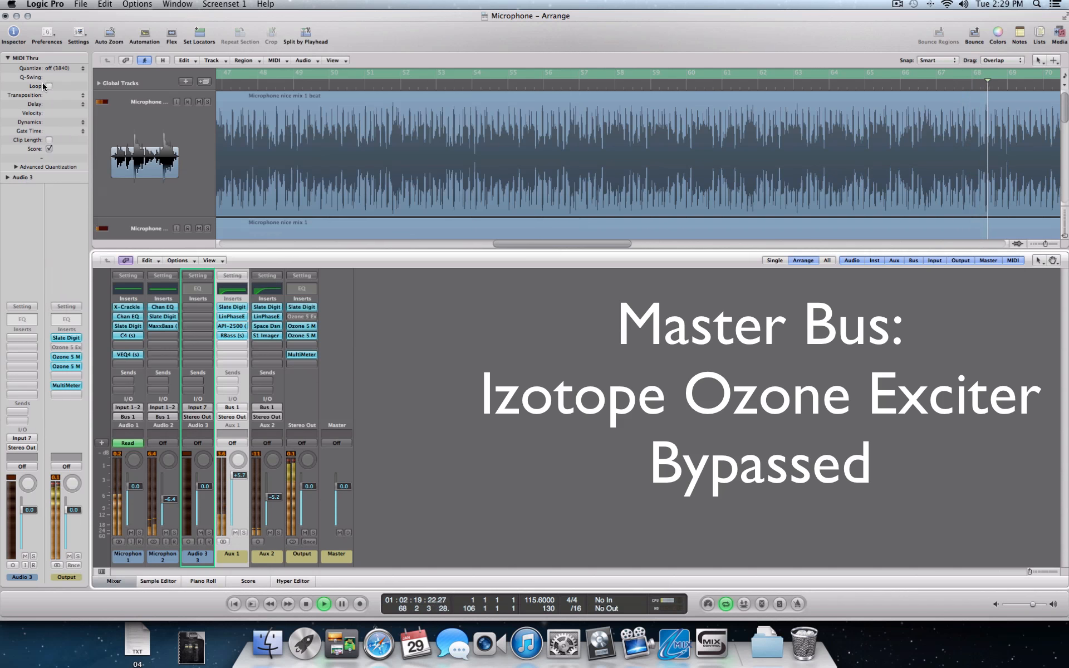
{"action": "left_click", "coordinate": [302, 316], "text": "alt"}
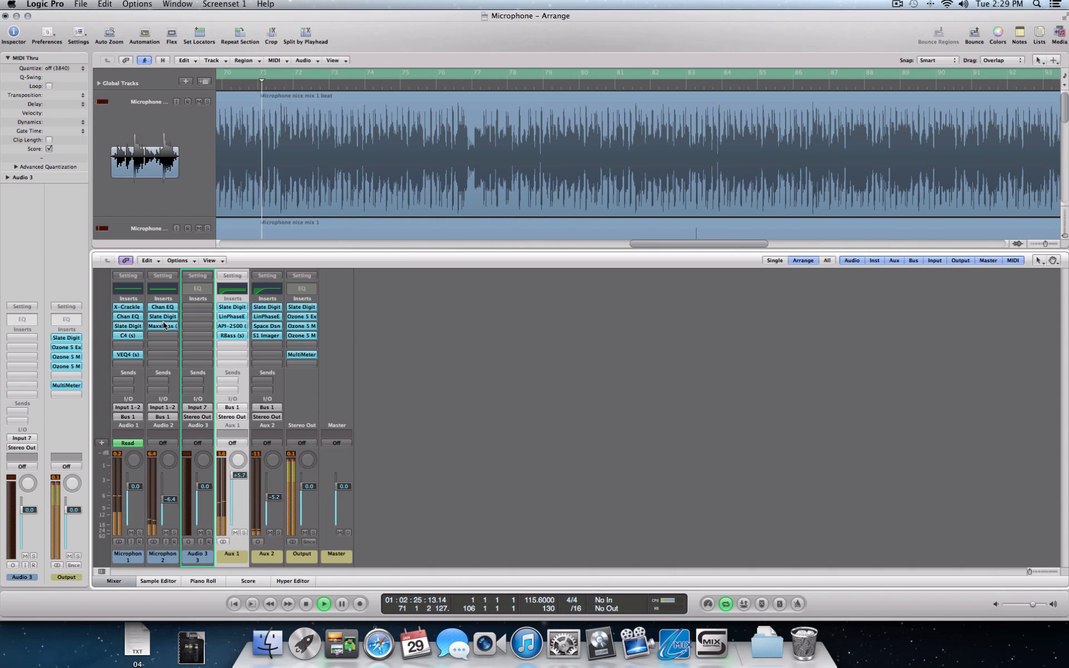
Step: Bypass the Slate Digital plug-ins on Audio 1, Audio 2, Aux 1, Aux 2 and Output to hear the mix without them
{"action": "left_click", "coordinate": [127, 326], "text": "alt"}
{"action": "left_click", "coordinate": [162, 317], "text": "alt"}
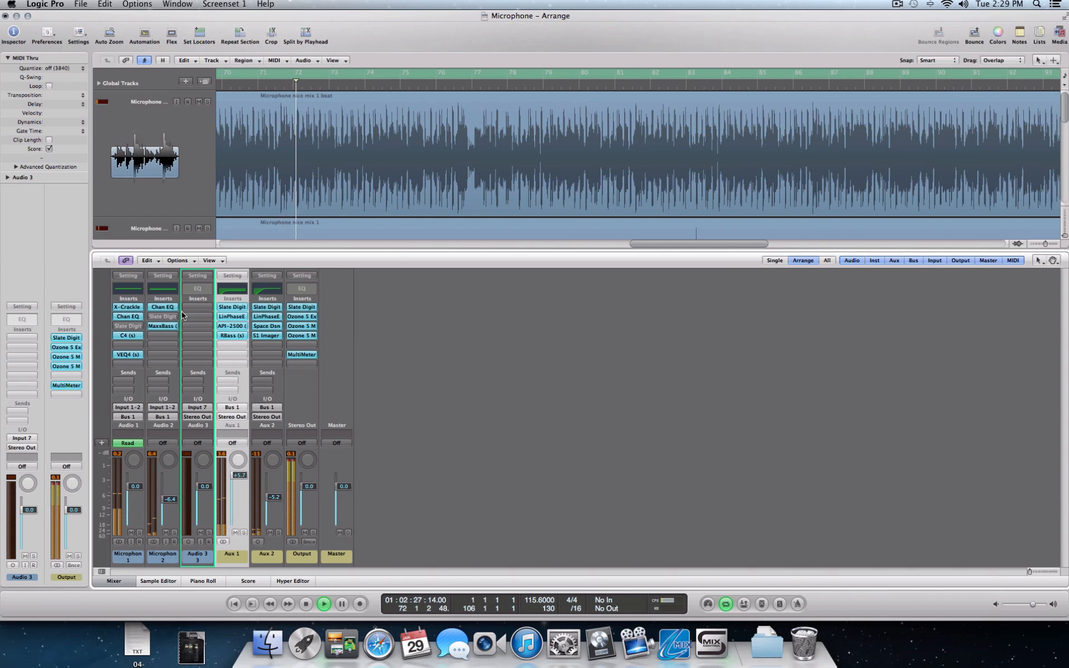
{"action": "left_click", "coordinate": [229, 307], "text": "alt"}
{"action": "left_click", "coordinate": [266, 307], "text": "alt"}
{"action": "left_click", "coordinate": [295, 308], "text": "alt"}
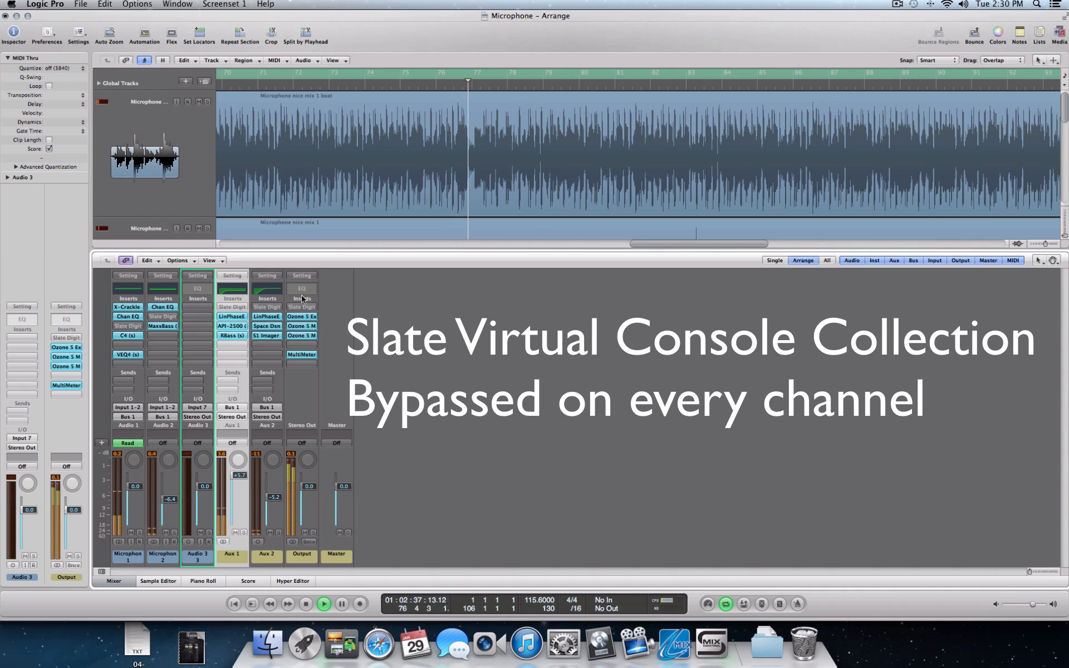
Step: Reactivate the Slate Digital plug-ins on Output, Aux 2, Aux 1, Audio 2 and Audio 1 to hear the mix with them
{"action": "left_click", "coordinate": [302, 307], "text": "alt"}
{"action": "left_click", "coordinate": [276, 306], "text": "alt"}
{"action": "left_click", "coordinate": [232, 307], "text": "alt"}
{"action": "left_click", "coordinate": [163, 316], "text": "alt"}
{"action": "left_click", "coordinate": [128, 327], "text": "alt"}
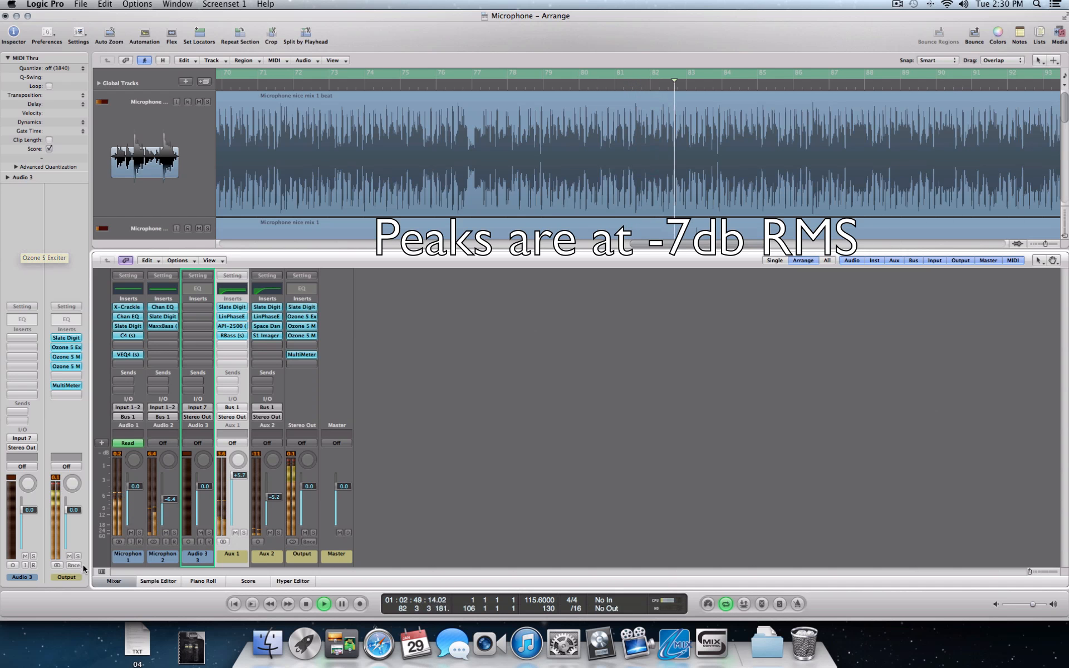
Step: Hide the mixer to show the full track arrangement and stop playback
{"action": "left_click", "coordinate": [114, 580]}
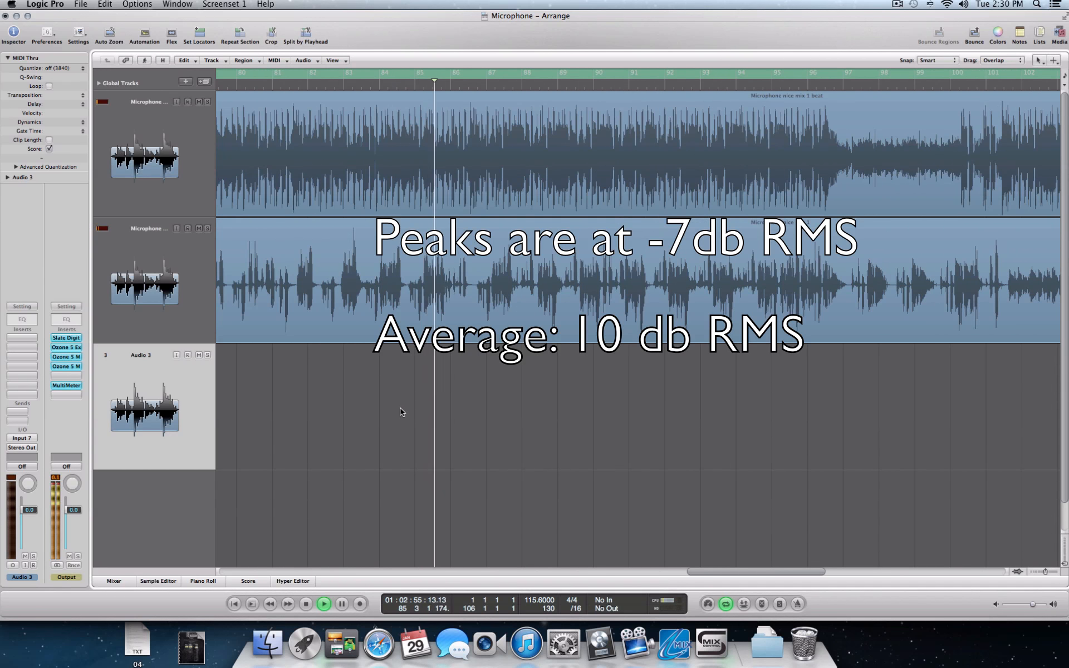
{"action": "key", "text": "space"}
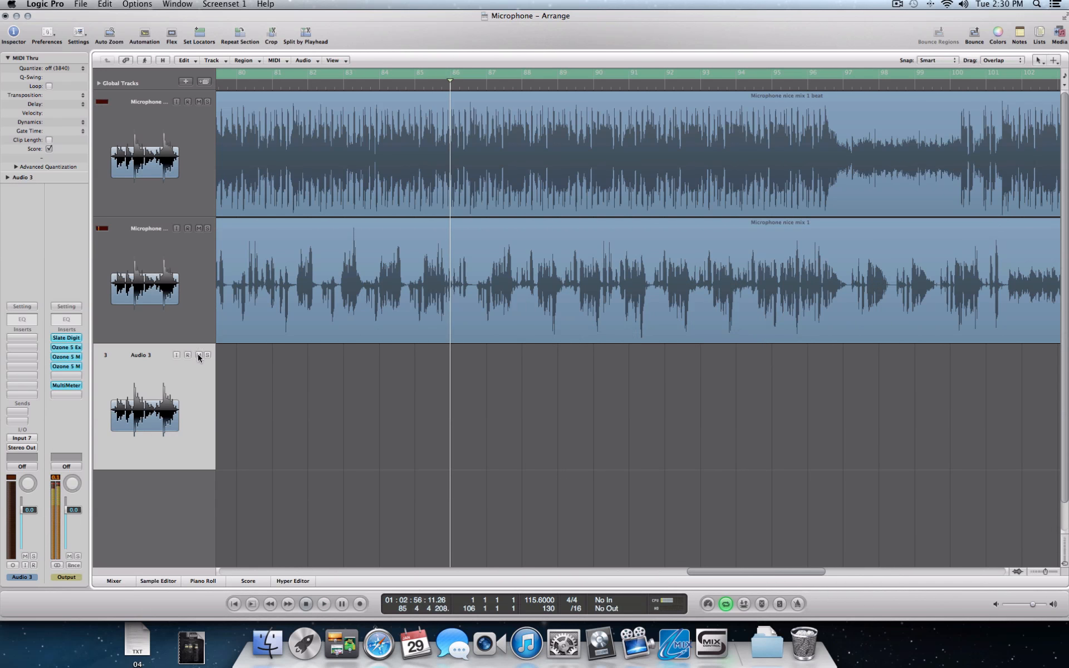